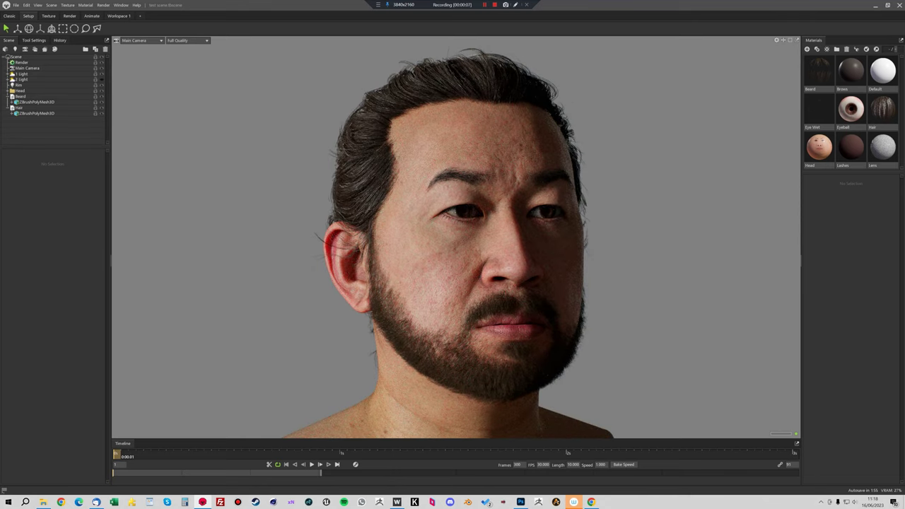
# Step: Review the product images on the Realtime Hair - Man Bun web page, and return to Marmoset Toolbag to view the rendered head
pyautogui.hotkey('alt', 'Tab')
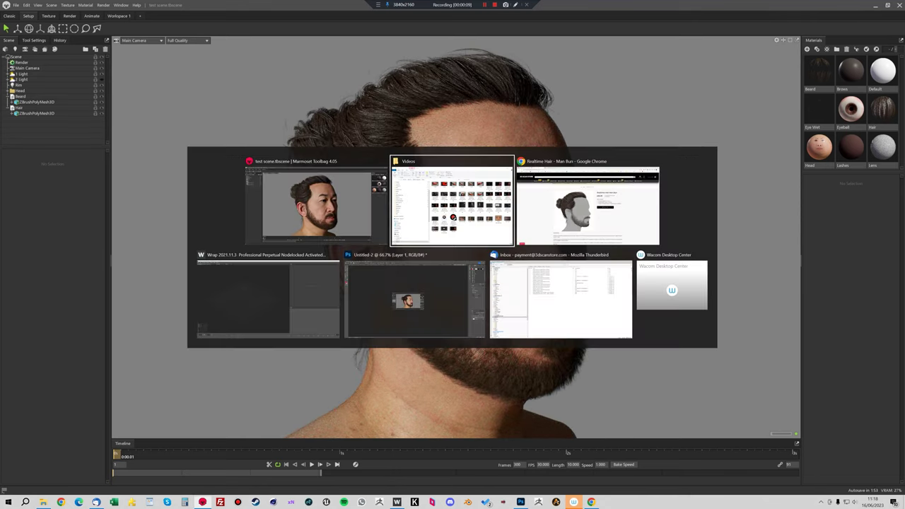
pyautogui.hotkey('alt', 'Tab')
pyautogui.scroll(-10, 453, 283)
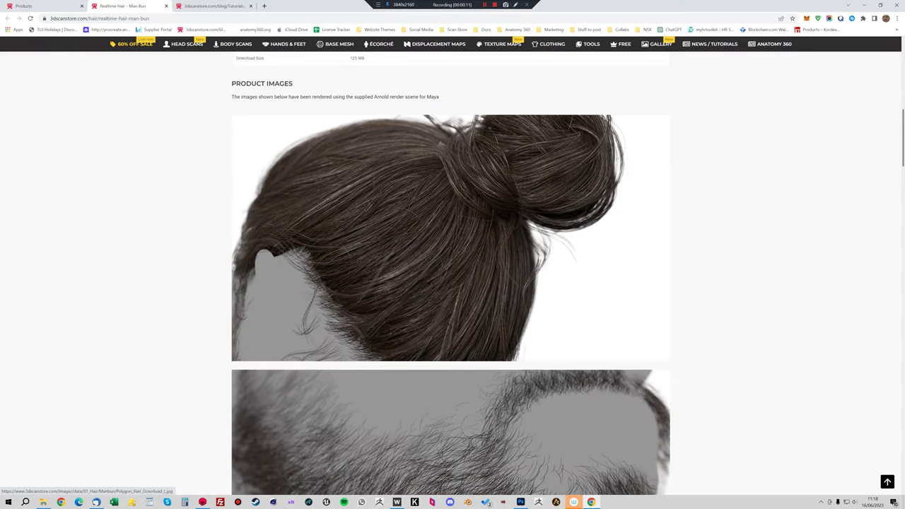
pyautogui.scroll(-20, 450, 274)
pyautogui.scroll(10, 450, 273)
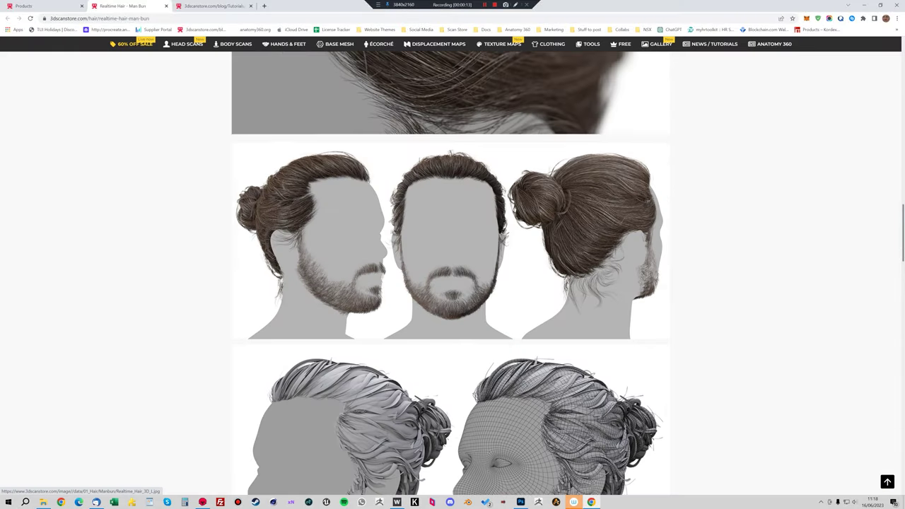
pyautogui.scroll(5, 450, 274)
pyautogui.hotkey('alt', 'Tab')
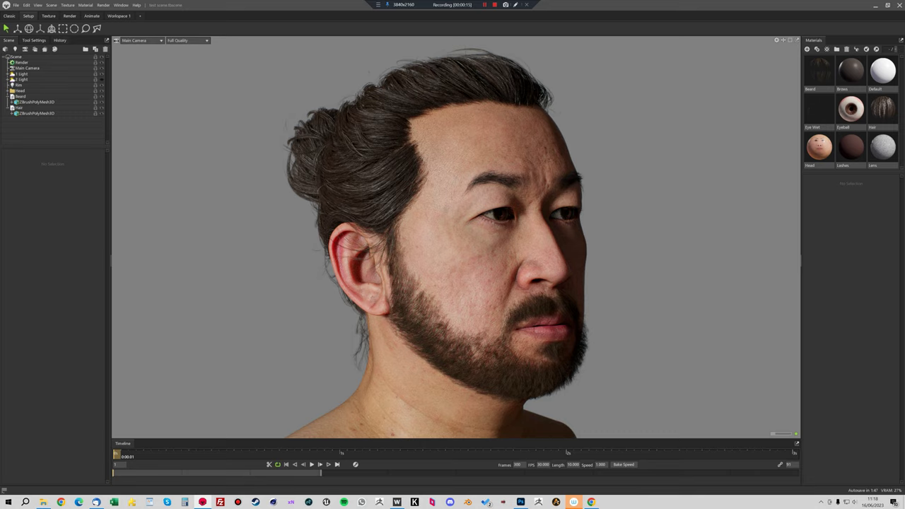
pyautogui.keyDown('alt'); pyautogui.moveTo(453, 254); pyautogui.dragTo(523, 251); pyautogui.keyUp('alt')
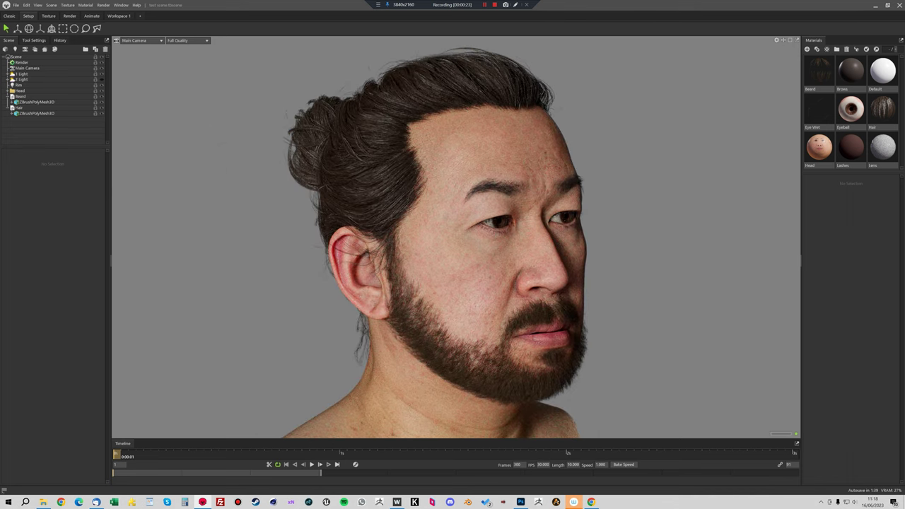
# Step: Open the recent Man Bun scene Render Scene.tbscene without saving the current scene
pyautogui.click(16, 5)
pyautogui.moveTo(32, 26)
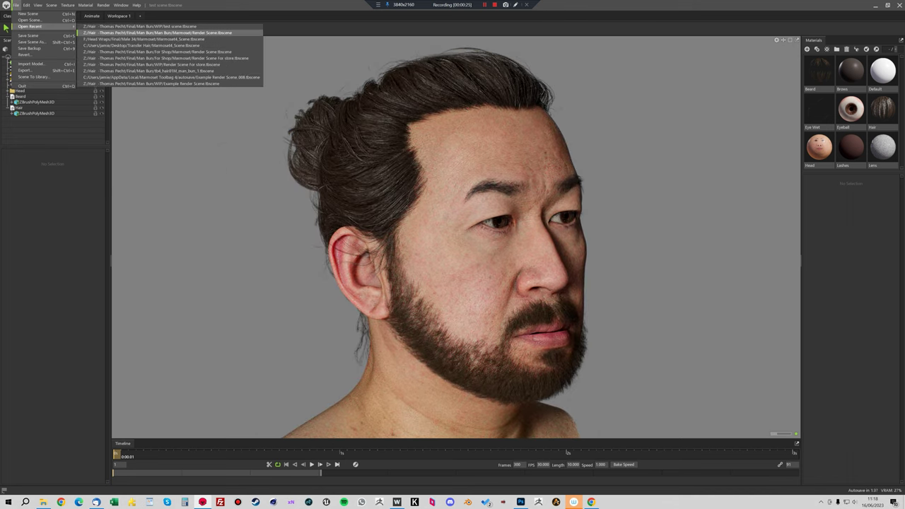
pyautogui.click(156, 32)
pyautogui.press('n')
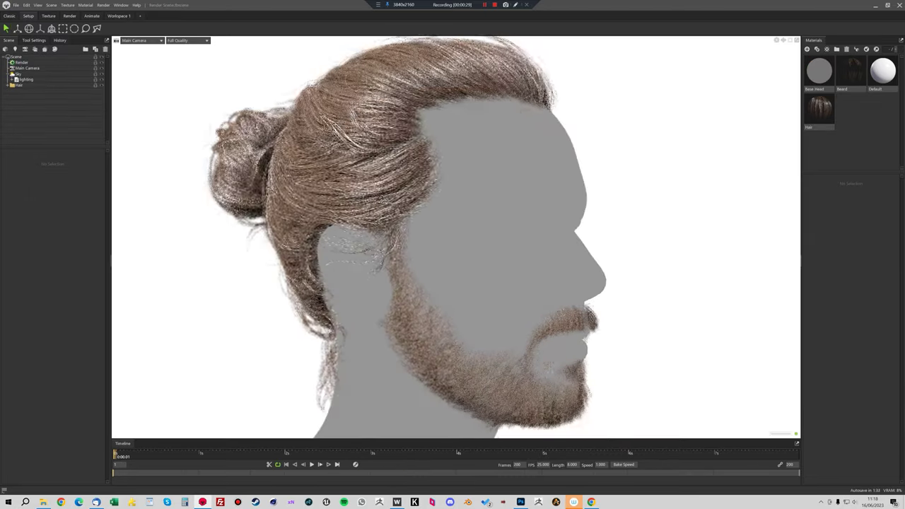
# Step: Select the base head mesh and adjust the wireframe display in the viewport settings
pyautogui.moveTo(481, 241); pyautogui.dragTo(438, 240)
pyautogui.click(439, 241)
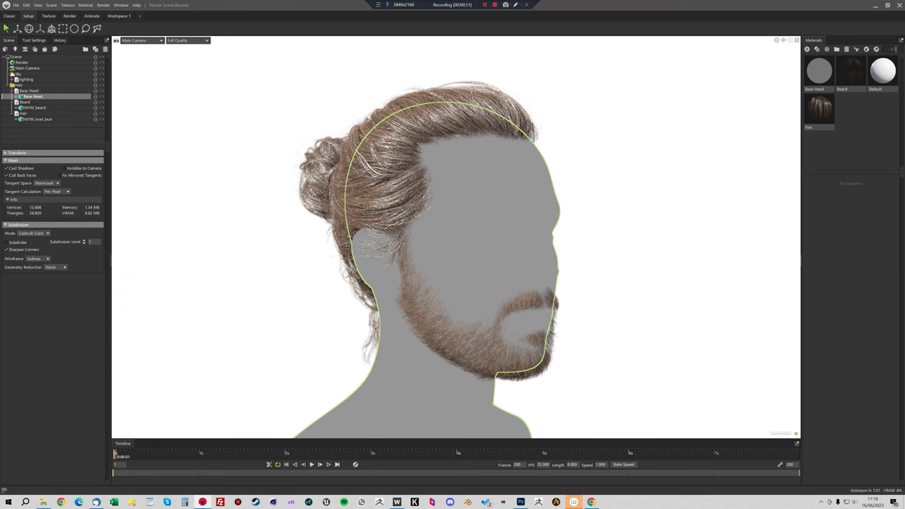
pyautogui.click(777, 39)
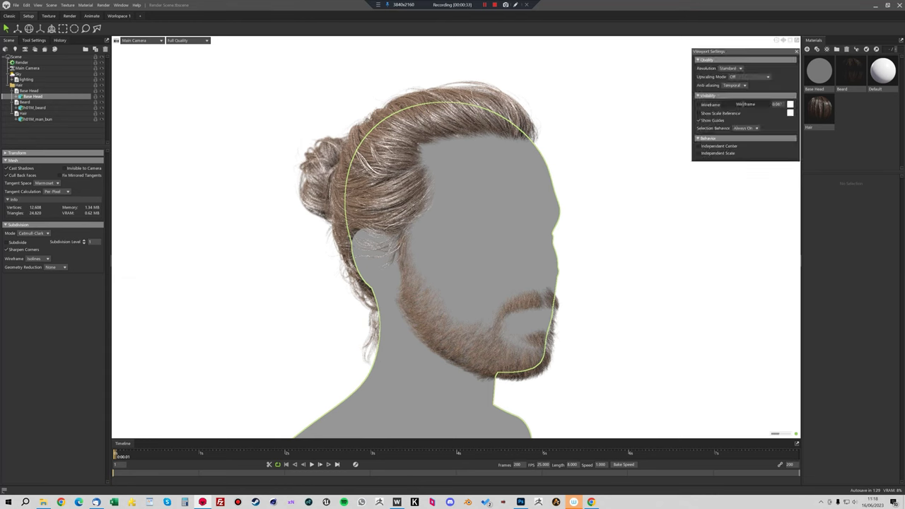
pyautogui.click(744, 104)
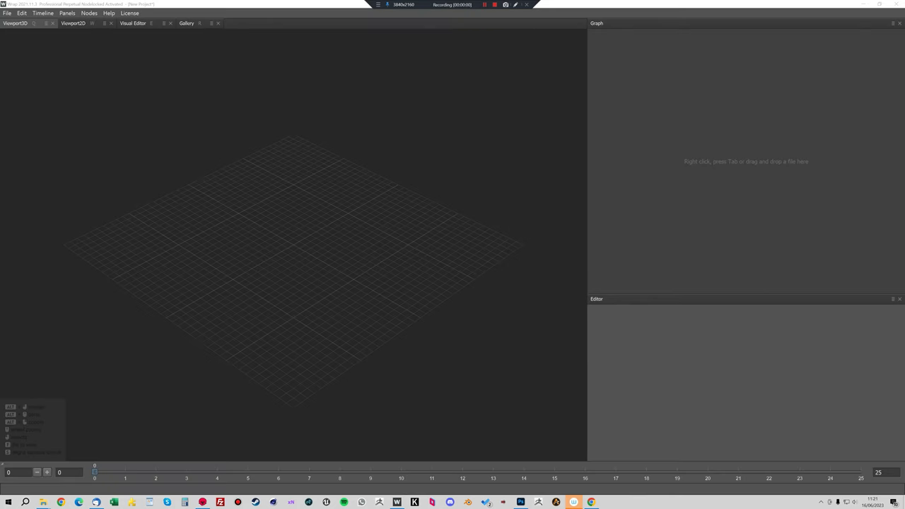
# Step: In Wrap, add a LoadGeom node and load Base Head.obj into it
pyautogui.keyDown('alt'); pyautogui.moveTo(294, 245); pyautogui.dragTo(302, 228); pyautogui.keyUp('alt')
pyautogui.rightClick(662, 137)
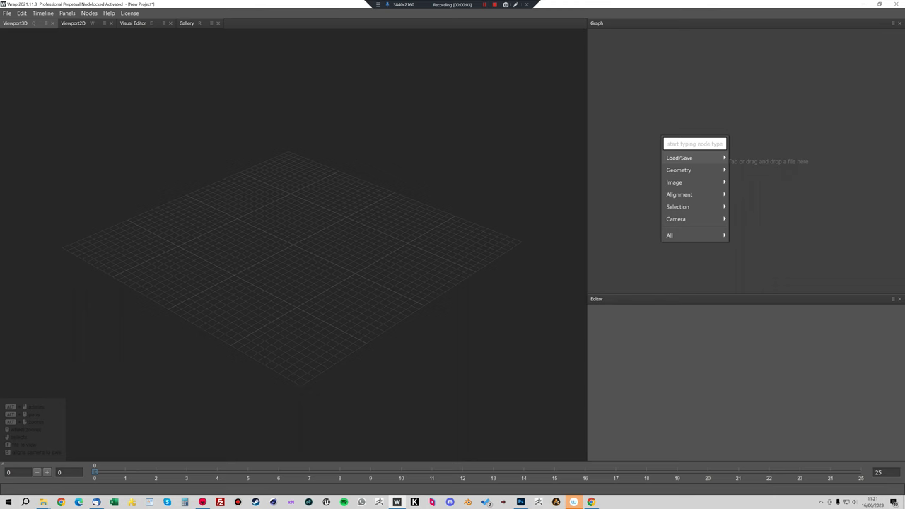
pyautogui.moveTo(672, 157)
pyautogui.click(756, 158)
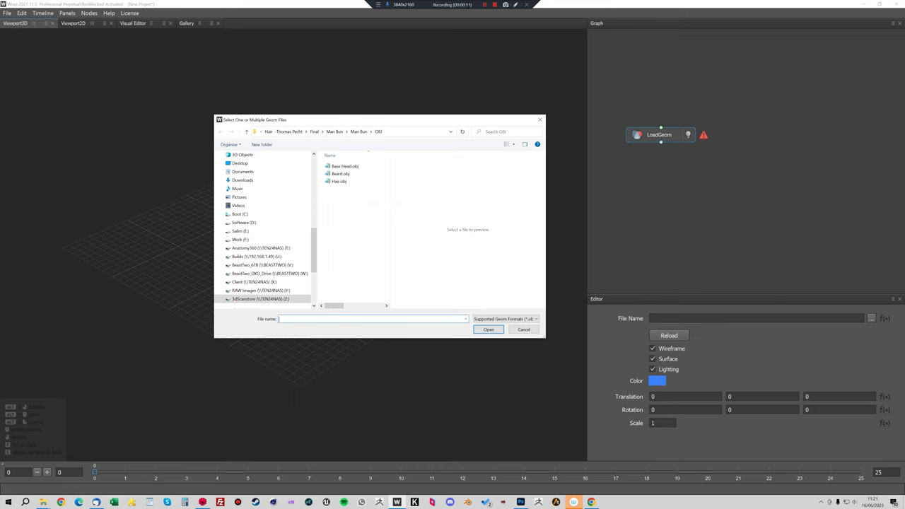
pyautogui.doubleClick(345, 166)
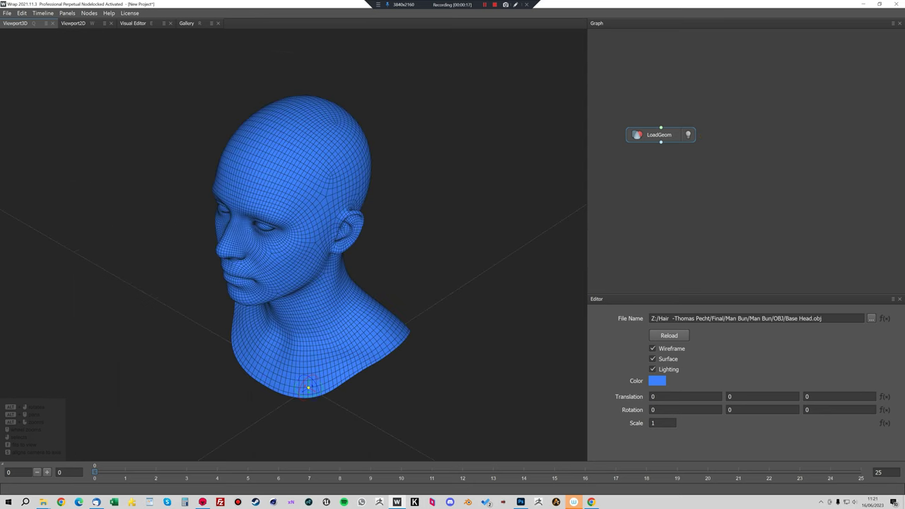
# Step: Rename the base head's LoadGeom node as Base
pyautogui.rightClick(661, 134)
pyautogui.click(681, 140)
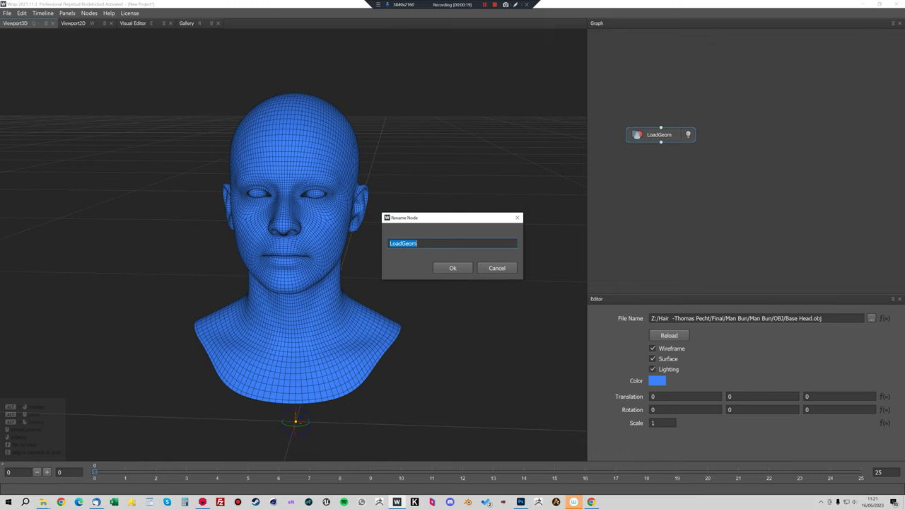
pyautogui.write('Base')
pyautogui.press('Return')
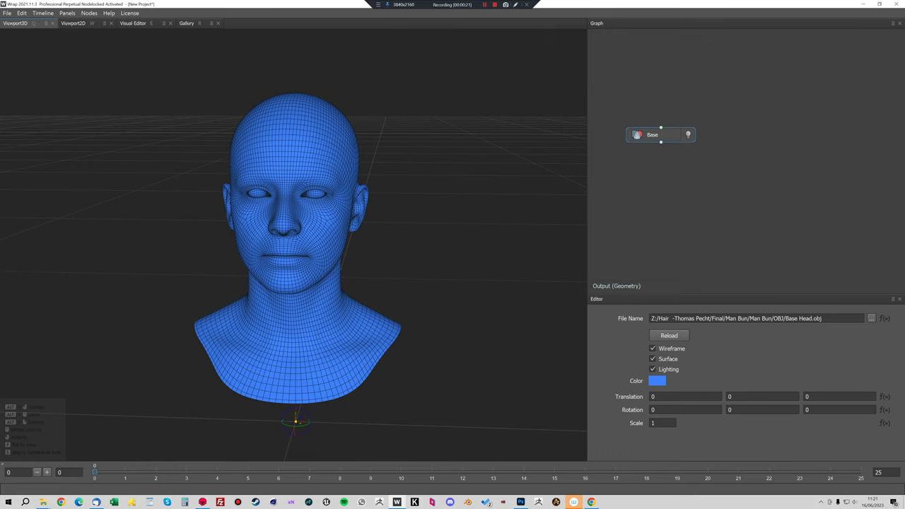
# Step: Add two more LoadGeom nodes to the graph near the Base node
pyautogui.press('Tab')
pyautogui.moveTo(719, 183)
pyautogui.click(778, 184)
pyautogui.moveTo(685, 161); pyautogui.dragTo(750, 141)
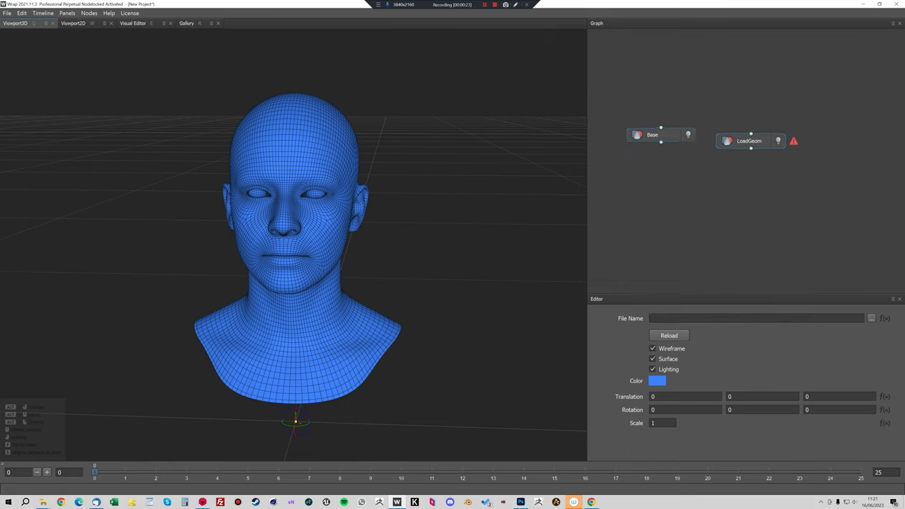
pyautogui.press('Tab')
pyautogui.press('Right')
pyautogui.press('Return')
# Step: Load Beard.obj into the LoadGeom node and Hair.obj into the LoadGeom1 node
pyautogui.click(871, 318)
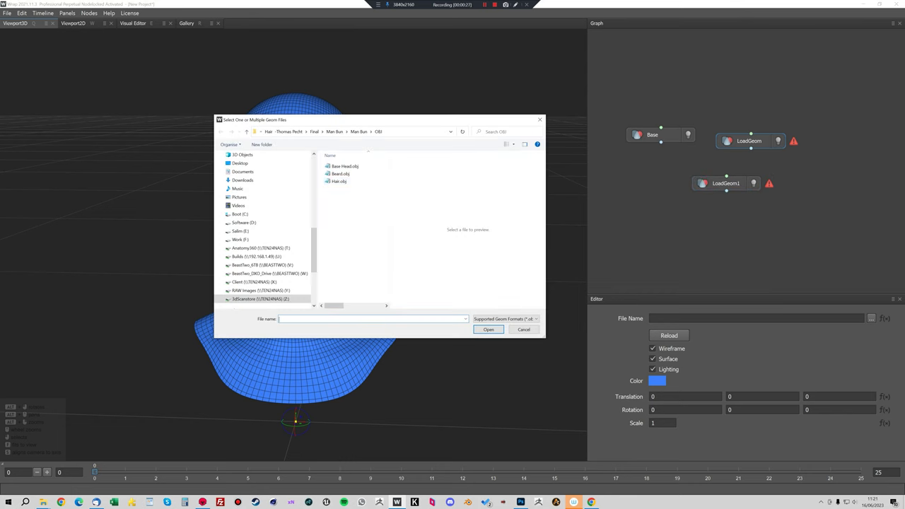
pyautogui.doubleClick(341, 173)
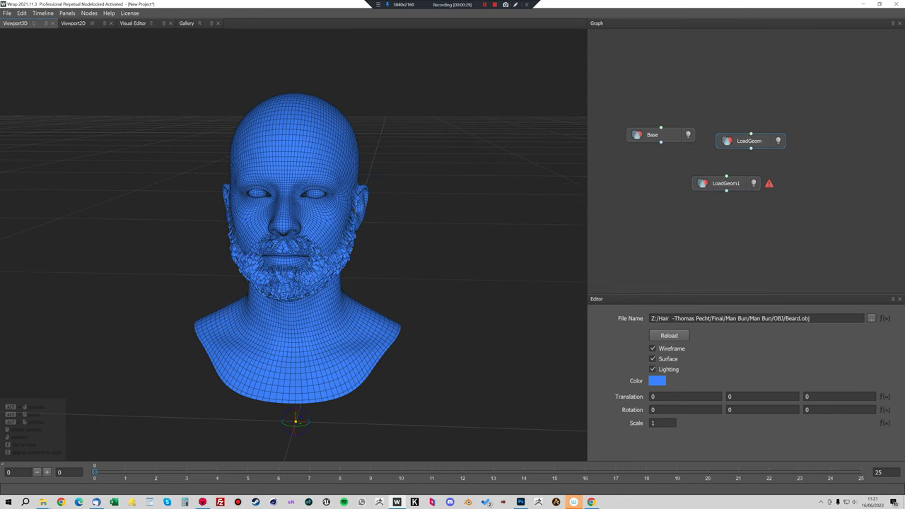
pyautogui.click(726, 183)
pyautogui.click(872, 318)
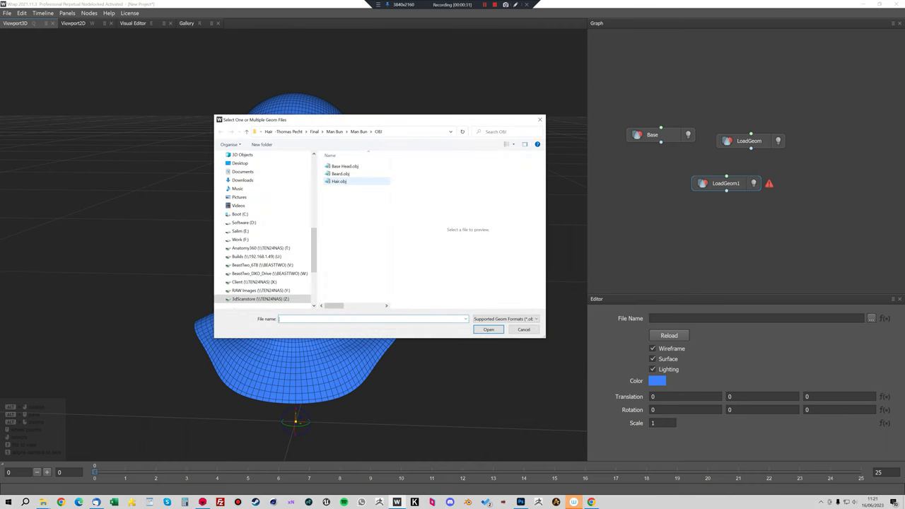
pyautogui.doubleClick(339, 181)
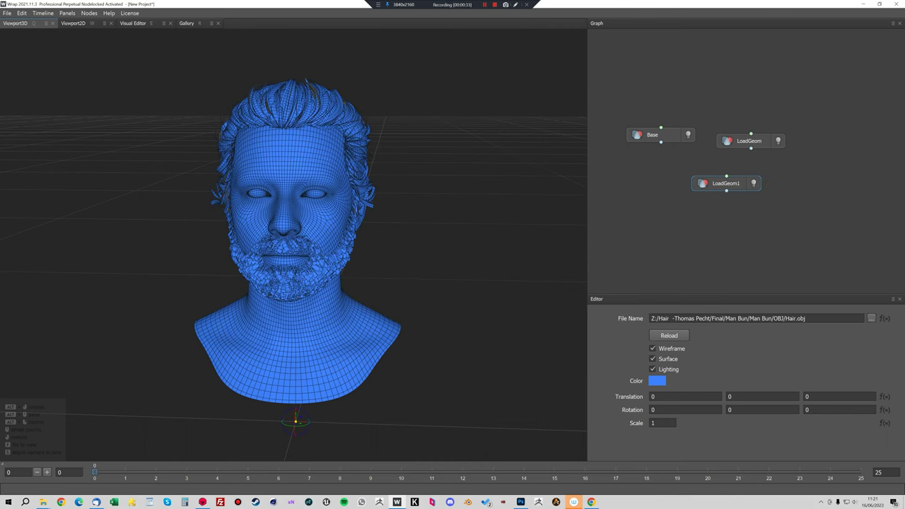
# Step: Rename the two new geometry nodes as Hair and Beard to match their loaded files
pyautogui.press('F2')
pyautogui.write('Hair')
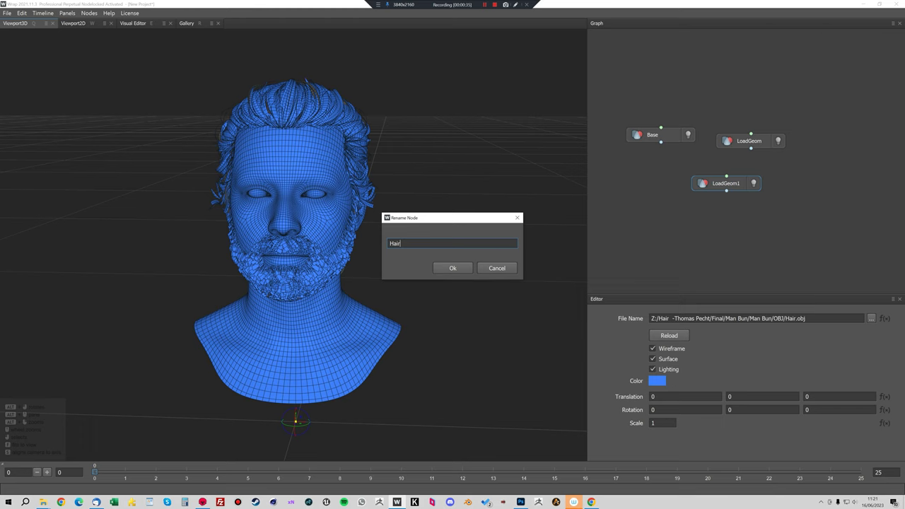
pyautogui.press('Return')
pyautogui.click(749, 141)
pyautogui.press('F2')
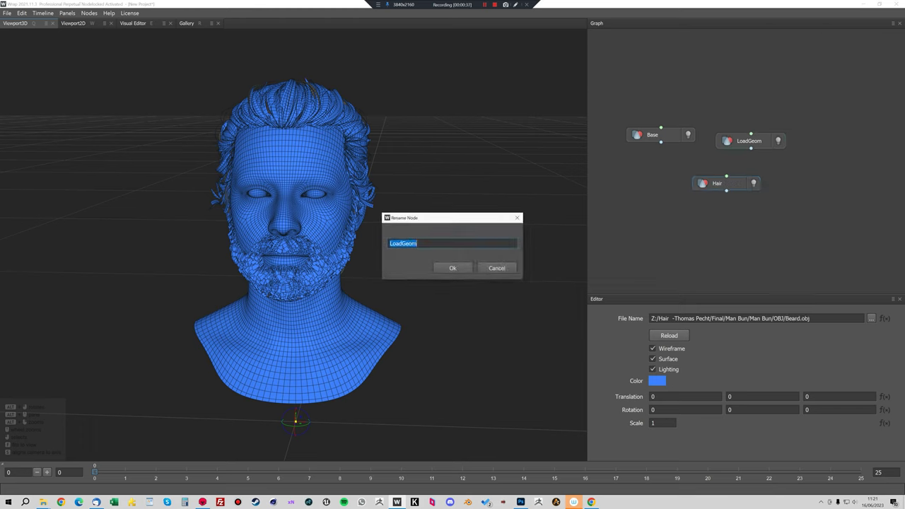
pyautogui.write('Beard')
pyautogui.press('Return')
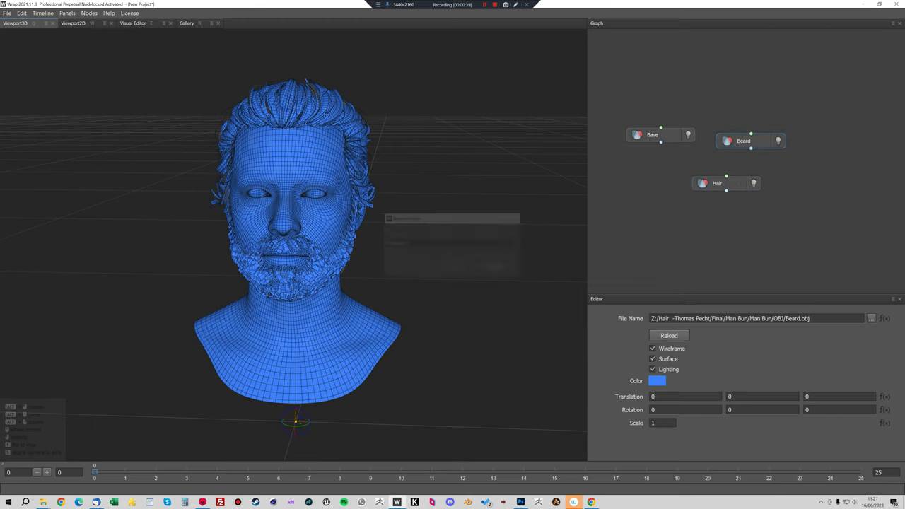
# Step: Arrange the Base, Beard and Hair nodes in one horizontal row in the graph
pyautogui.moveTo(661, 135); pyautogui.dragTo(648, 141)
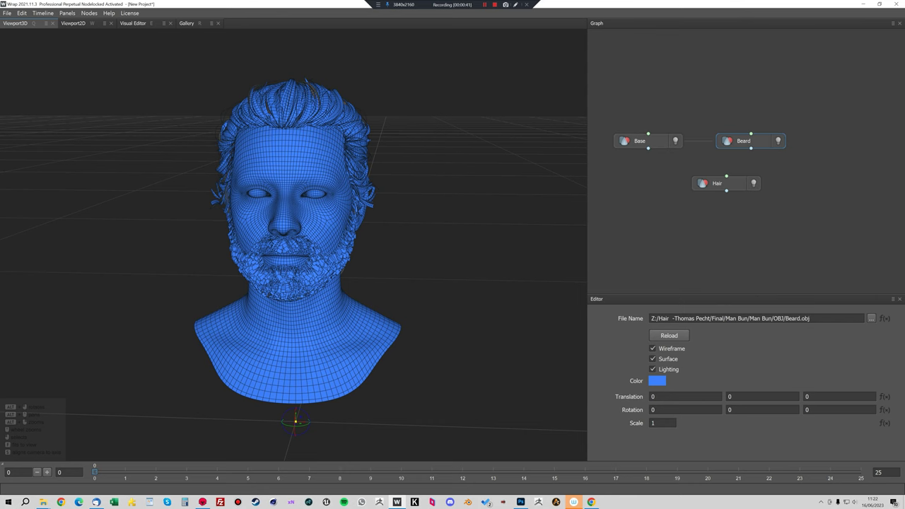
pyautogui.moveTo(751, 140); pyautogui.dragTo(726, 141)
pyautogui.moveTo(717, 183); pyautogui.dragTo(811, 141)
pyautogui.keyDown('alt'); pyautogui.moveTo(294, 254); pyautogui.dragTo(354, 227); pyautogui.keyUp('alt')
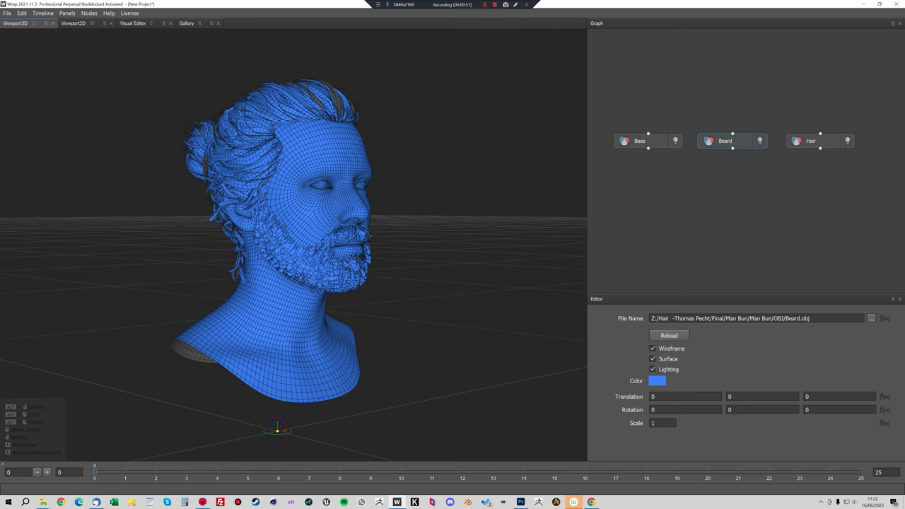
pyautogui.keyDown('alt'); pyautogui.moveTo(297, 248); pyautogui.dragTo(327, 247); pyautogui.keyUp('alt')
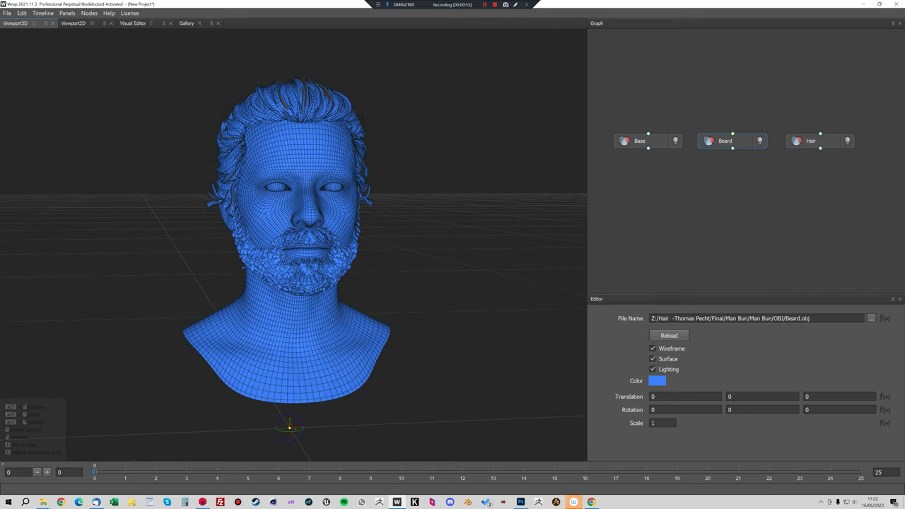
pyautogui.hotkey('shift', 'F12')
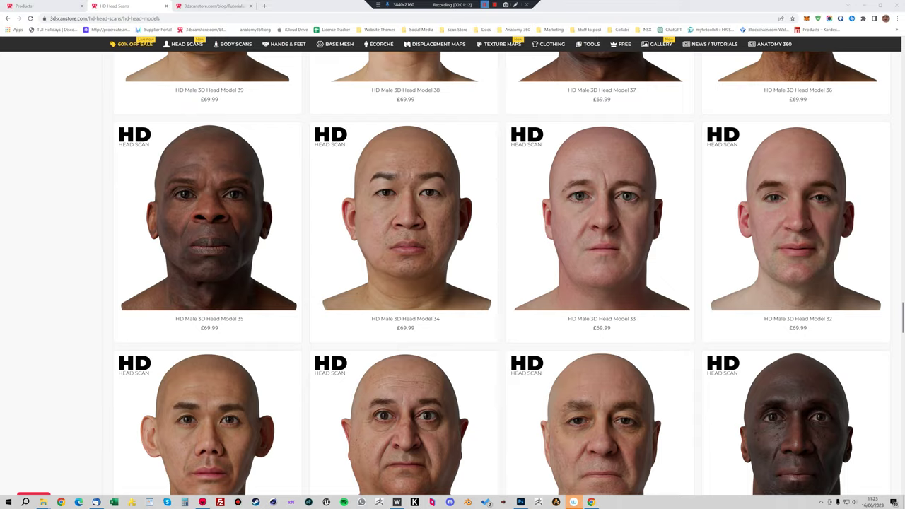
# Step: Look at HD Male 3D Head Model 34 on the HD head models web page, and return to Wrap
pyautogui.scroll(2, 403, 283)
pyautogui.scroll(-2, 403, 282)
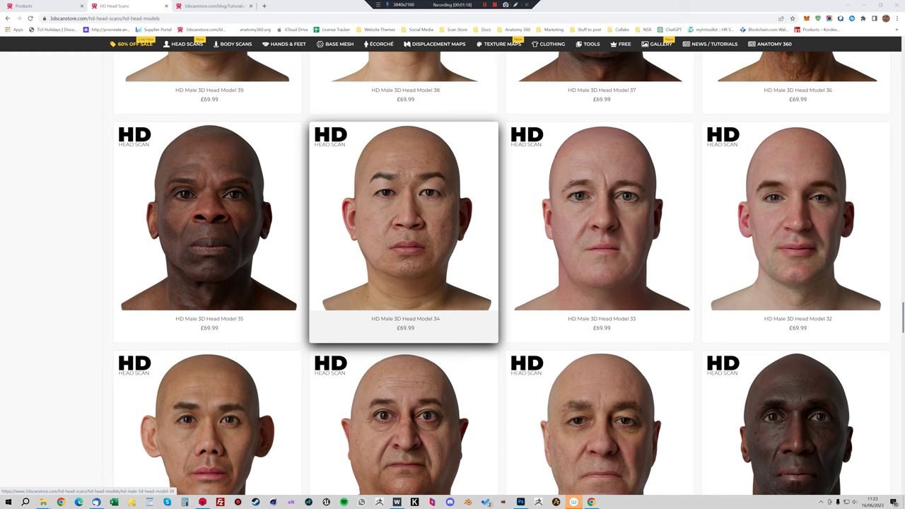
pyautogui.hotkey('alt', 'Tab')
pyautogui.hotkey('alt', 'Tab')
pyautogui.hotkey('alt', 'Tab')
# Step: Rename Male 35.obj in the Transfer Hair folder as Male 34.obj and load it into the new LoadGeom node
pyautogui.click(339, 173)
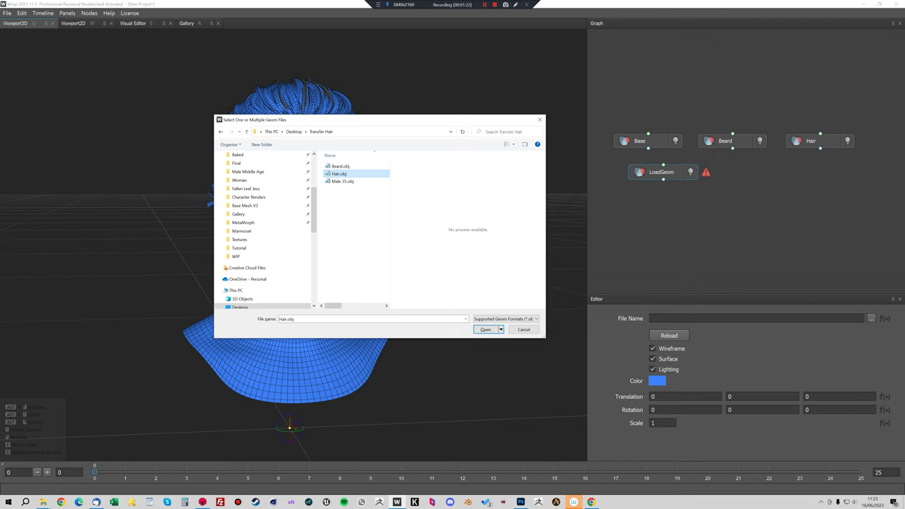
pyautogui.click(343, 181)
pyautogui.click(347, 181)
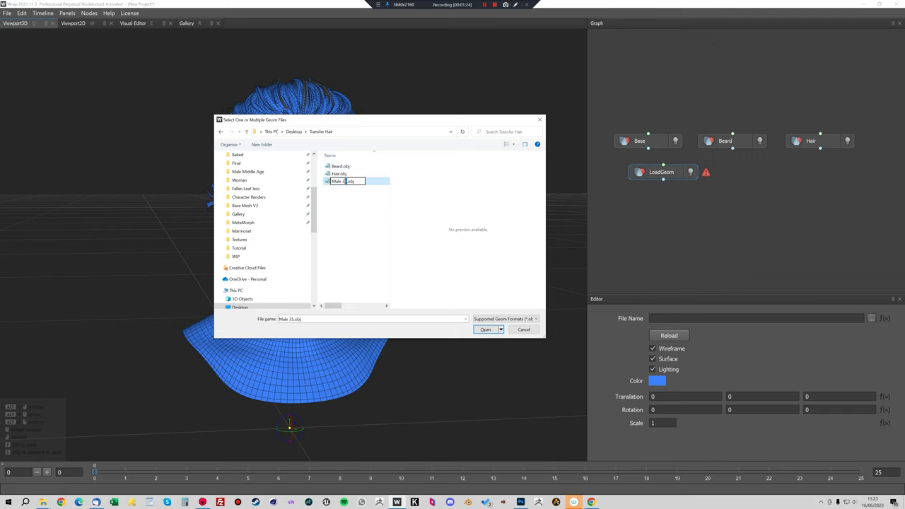
pyautogui.press('Return')
pyautogui.doubleClick(349, 181)
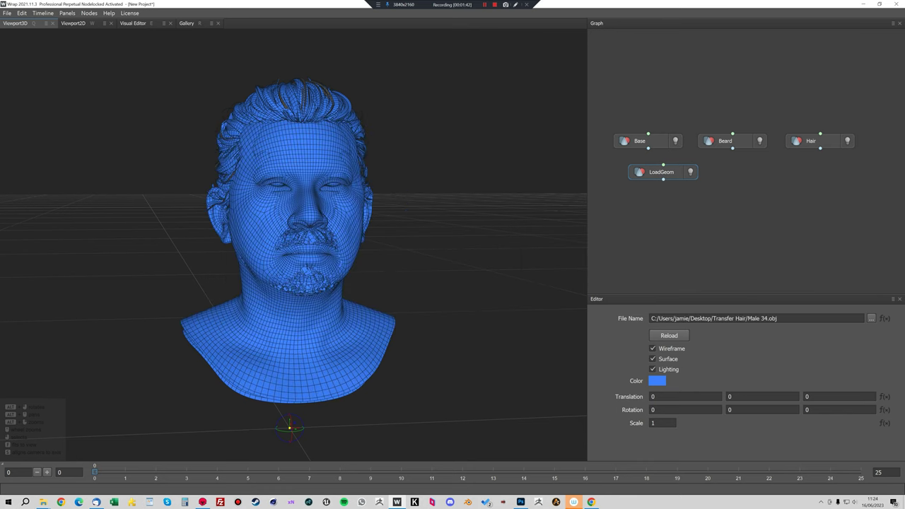
# Step: Hide the Base head and display the Male 34 head together with the beard and hair
pyautogui.click(676, 140)
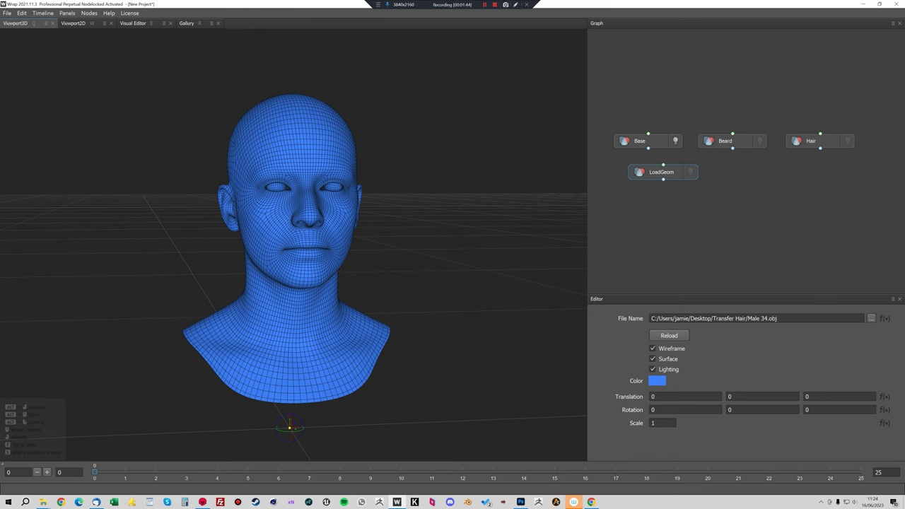
pyautogui.click(690, 172)
pyautogui.keyDown('alt'); pyautogui.moveTo(293, 248); pyautogui.dragTo(396, 234); pyautogui.keyUp('alt')
pyautogui.click(759, 141)
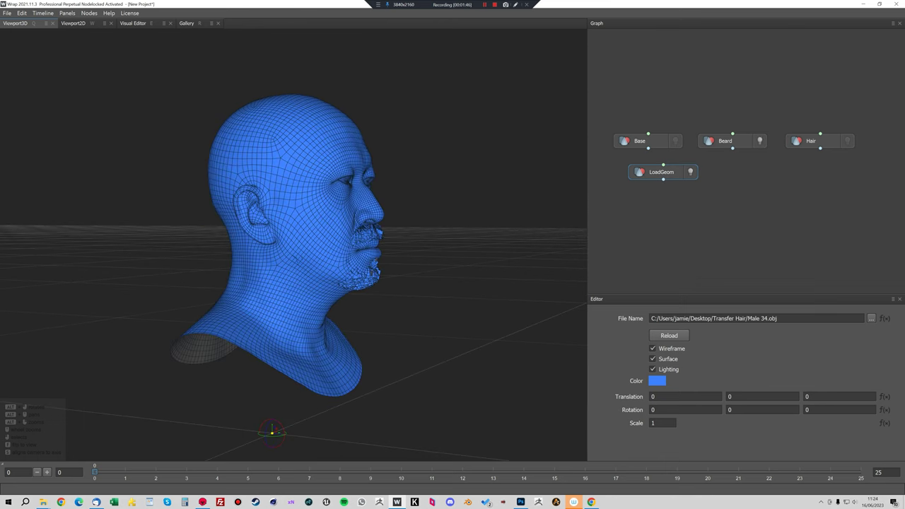
pyautogui.click(847, 141)
# Step: Examine how the hair and beard fit the Male 34 head around the ear, neck and face
pyautogui.keyDown('alt'); pyautogui.moveTo(396, 234); pyautogui.dragTo(212, 253); pyautogui.keyUp('alt')
pyautogui.keyDown('alt'); pyautogui.moveTo(283, 250); pyautogui.dragTo(212, 252); pyautogui.keyUp('alt')
pyautogui.scroll(5, 293, 245)
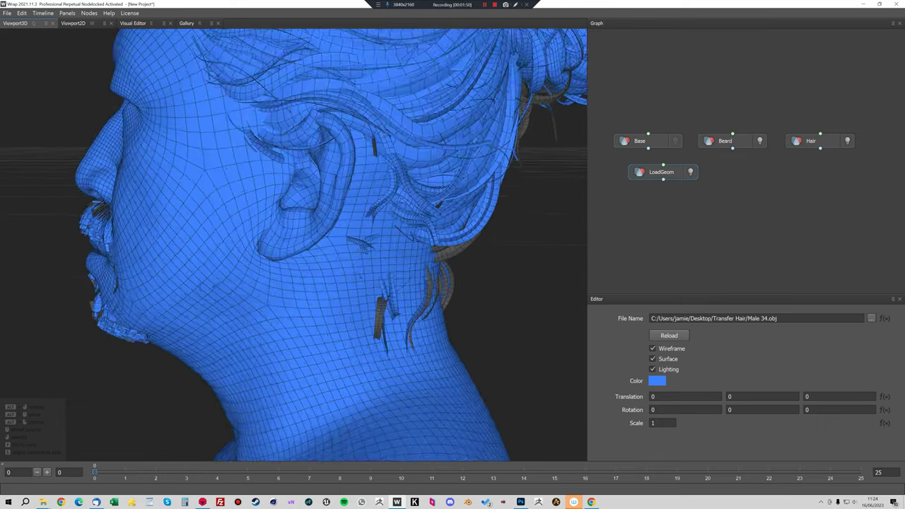
pyautogui.keyDown('alt'); pyautogui.moveTo(292, 205); pyautogui.dragTo(340, 354, button='middle'); pyautogui.keyUp('alt')
pyautogui.scroll(3, 293, 245)
pyautogui.scroll(-3, 293, 245)
pyautogui.keyDown('alt'); pyautogui.moveTo(233, 247); pyautogui.dragTo(339, 226); pyautogui.keyUp('alt')
pyautogui.scroll(-2, 293, 245)
# Step: Rename the LoadGeom node as HD_Head_34 and move it below the Hair node in the graph
pyautogui.rightClick(669, 172)
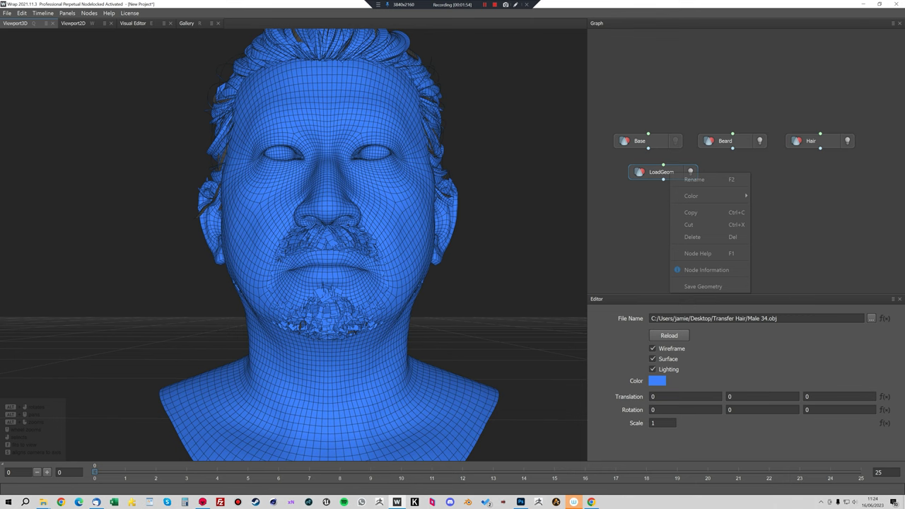
pyautogui.click(707, 270)
pyautogui.write('HD')
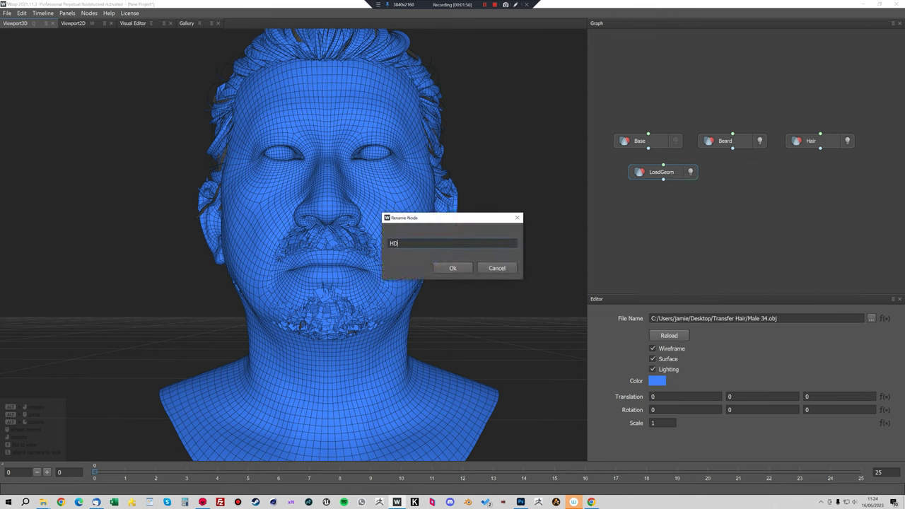
pyautogui.write('_Head_34')
pyautogui.press('Return')
pyautogui.moveTo(663, 171); pyautogui.dragTo(857, 182)
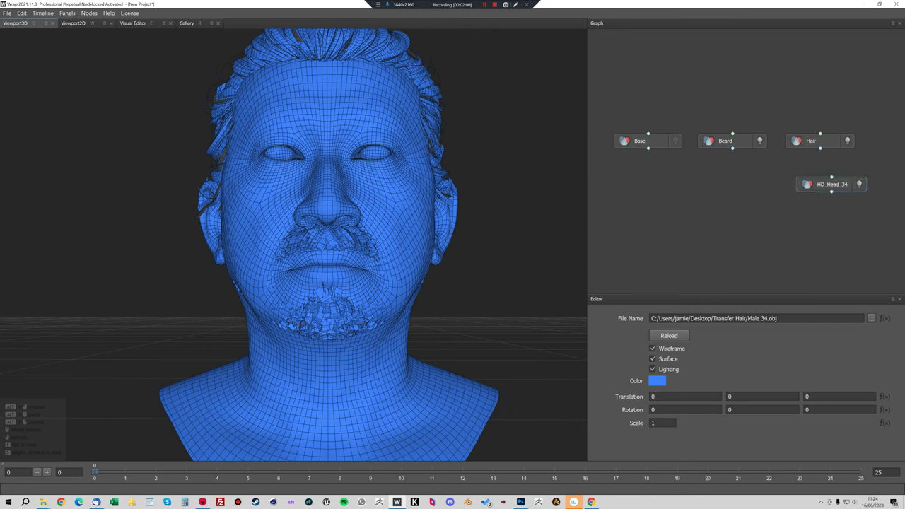
# Step: Add a Lattice node and place it below the geometry nodes, with HD_Head_34 moved closer to it
pyautogui.press('Tab')
pyautogui.moveTo(723, 213)
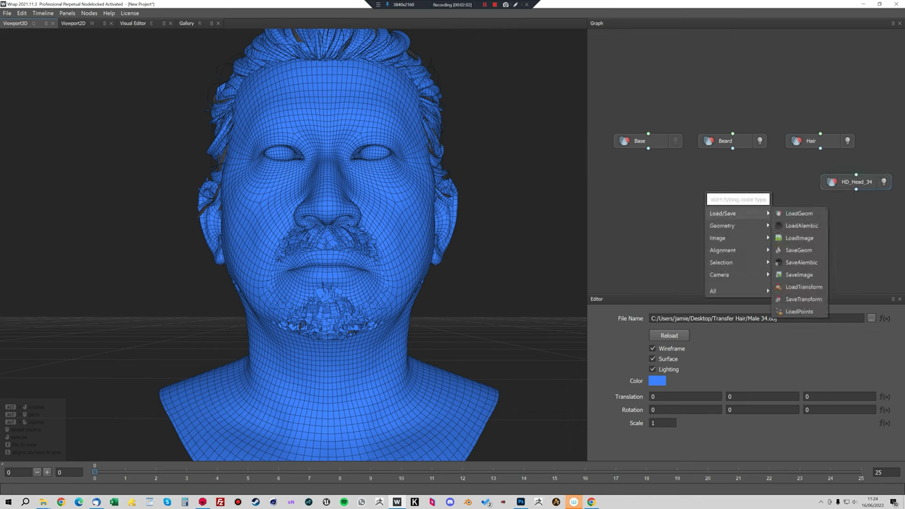
pyautogui.click(803, 299)
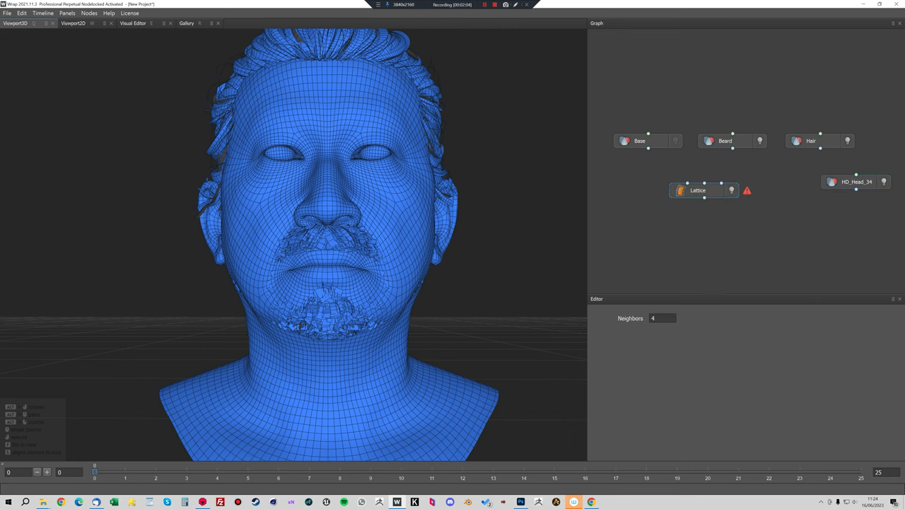
pyautogui.moveTo(698, 190); pyautogui.dragTo(690, 236)
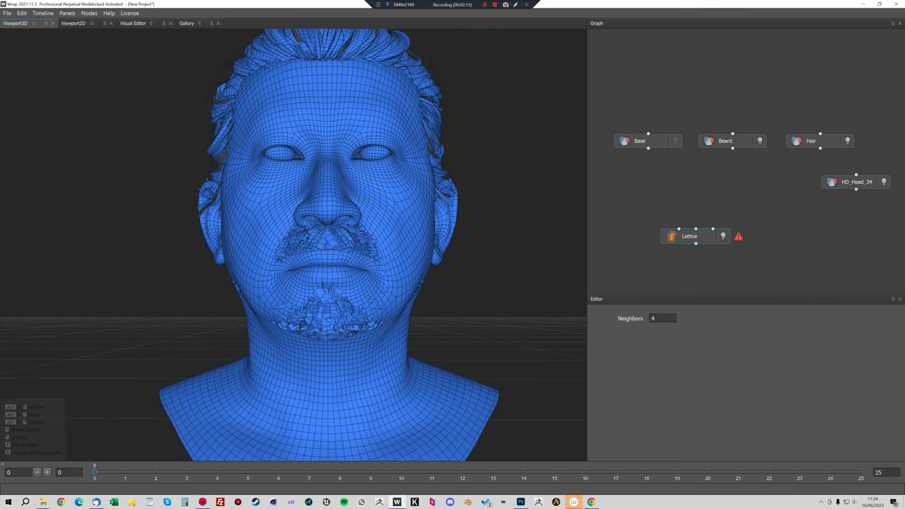
pyautogui.moveTo(856, 182); pyautogui.dragTo(796, 189)
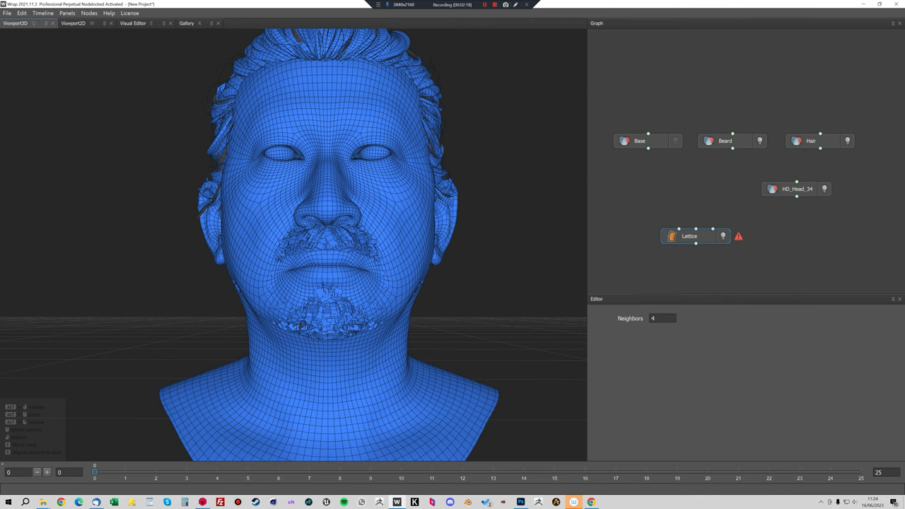
# Step: Swap the positions of the Beard and Base nodes and connect Beard to the Lattice node's first input
pyautogui.moveTo(721, 141); pyautogui.dragTo(672, 169)
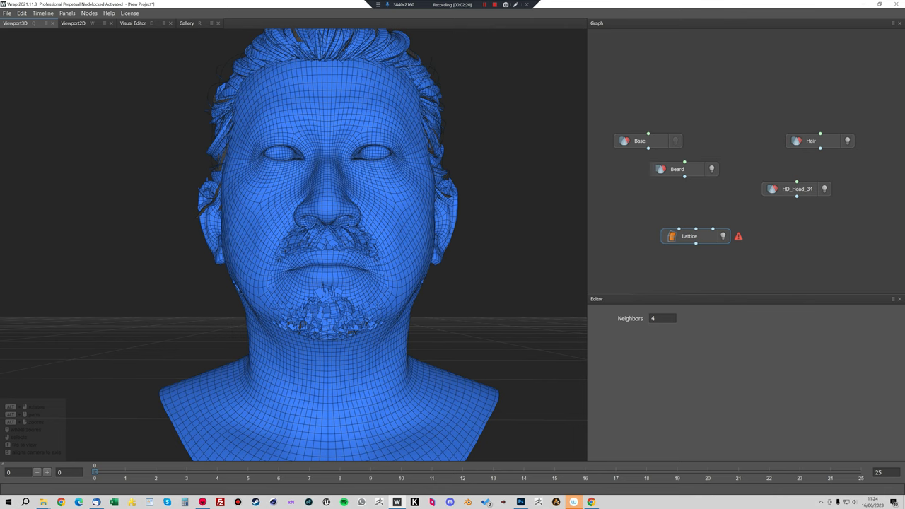
pyautogui.moveTo(636, 141); pyautogui.dragTo(714, 132)
pyautogui.moveTo(676, 168); pyautogui.dragTo(679, 229)
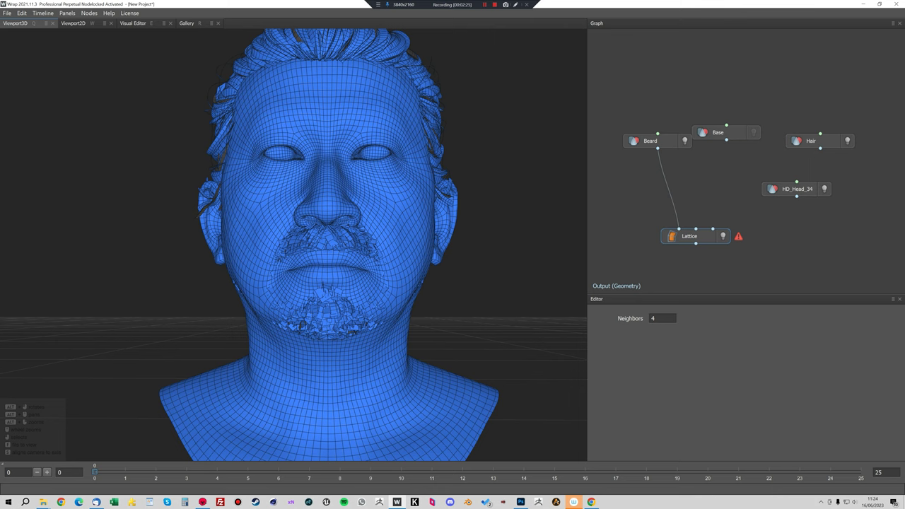
pyautogui.moveTo(718, 132); pyautogui.dragTo(723, 141)
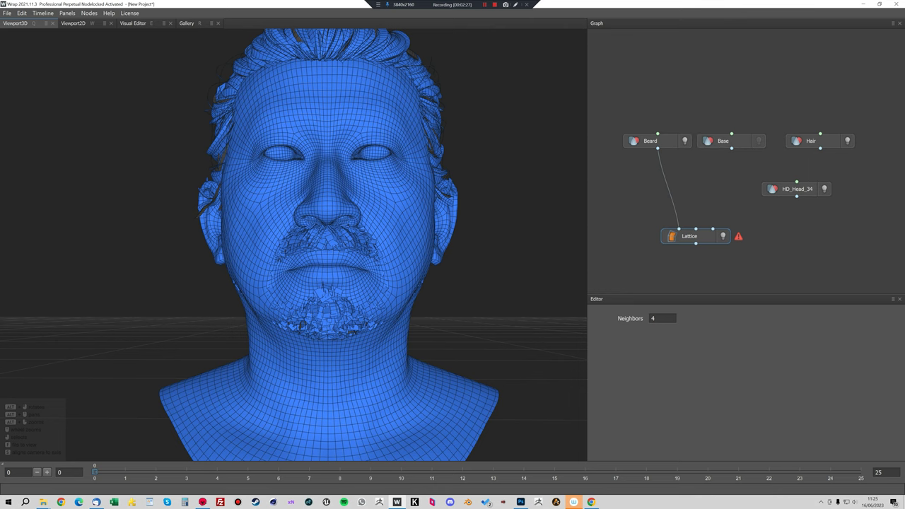
# Step: Connect Base to the Lattice's second input and HD_Head_34 to its third, displaying each head alone to identify it
pyautogui.click(759, 141)
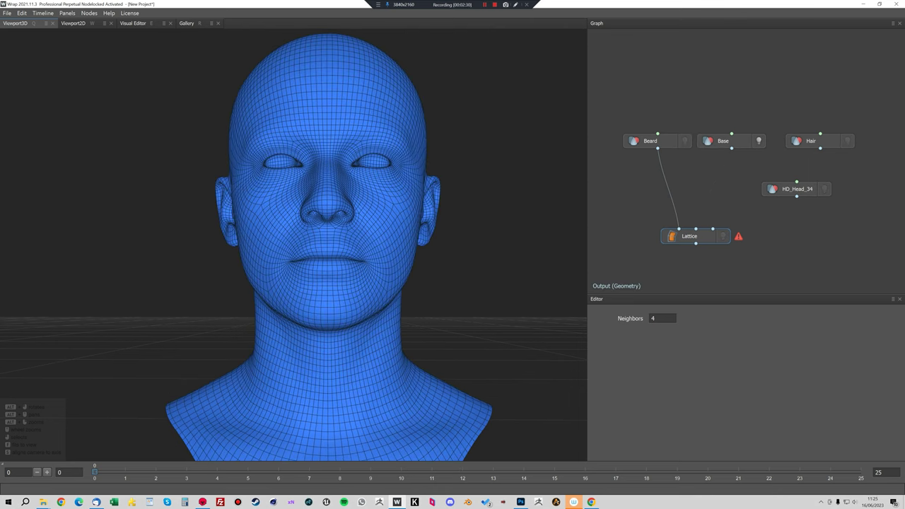
pyautogui.moveTo(732, 148); pyautogui.dragTo(696, 229)
pyautogui.moveTo(797, 189); pyautogui.dragTo(784, 181)
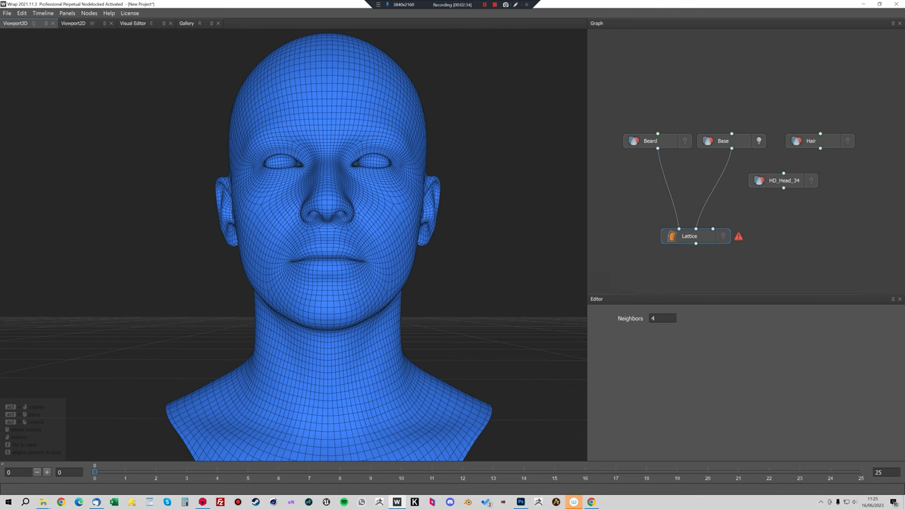
pyautogui.click(811, 181)
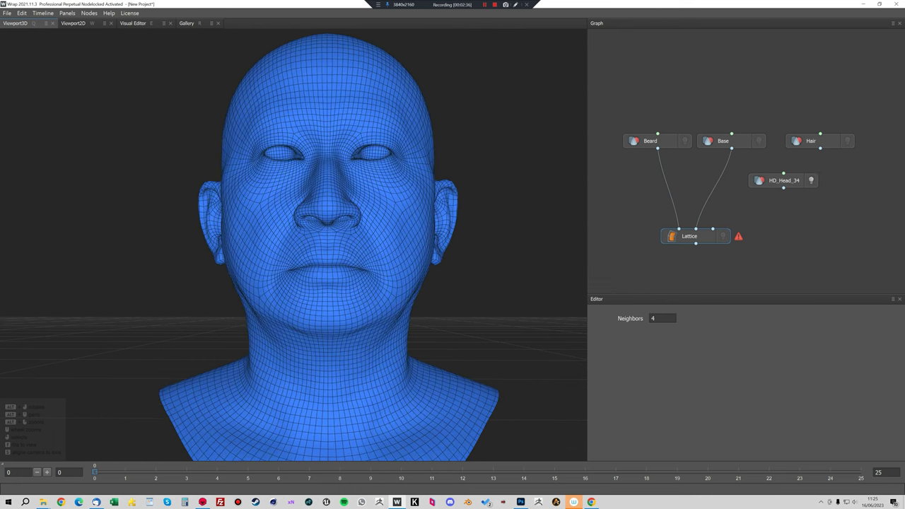
pyautogui.moveTo(783, 187); pyautogui.dragTo(713, 228)
# Step: Display the Lattice beard together with HD_Head_34 and set the Lattice's Neighbors to 150
pyautogui.click(723, 236)
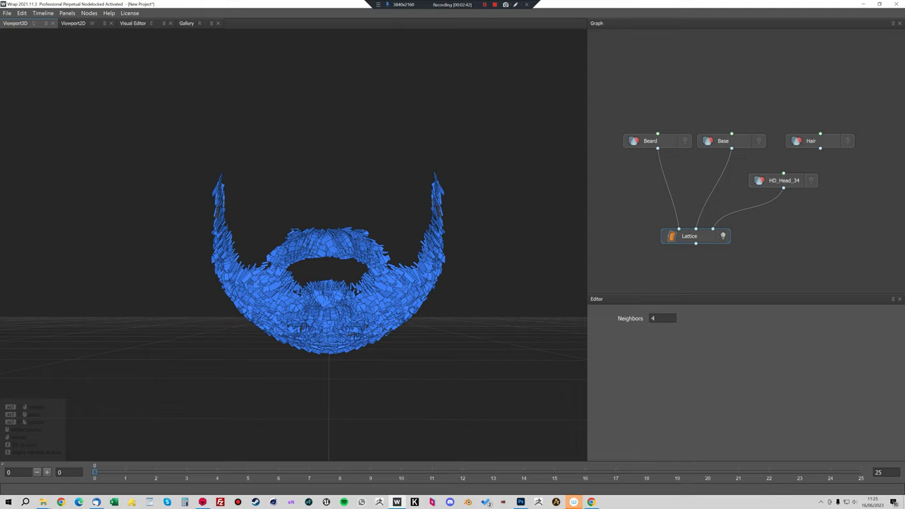
pyautogui.click(811, 181)
pyautogui.keyDown('alt'); pyautogui.moveTo(293, 245); pyautogui.dragTo(326, 260); pyautogui.keyUp('alt')
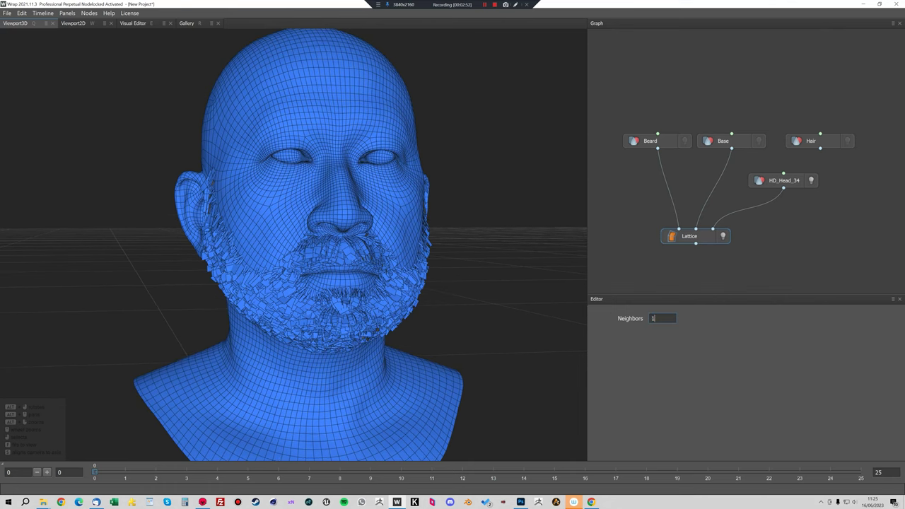
pyautogui.write('50')
pyautogui.press('Return')
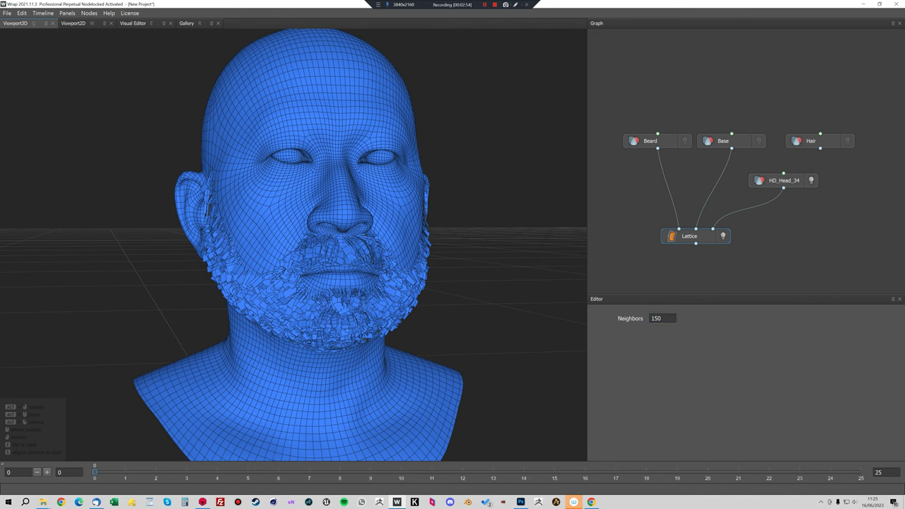
pyautogui.keyDown('alt'); pyautogui.moveTo(294, 248); pyautogui.dragTo(251, 213); pyautogui.keyUp('alt')
# Step: Save the Lattice geometry over Beard.obj in the Transfer Hair folder
pyautogui.rightClick(698, 237)
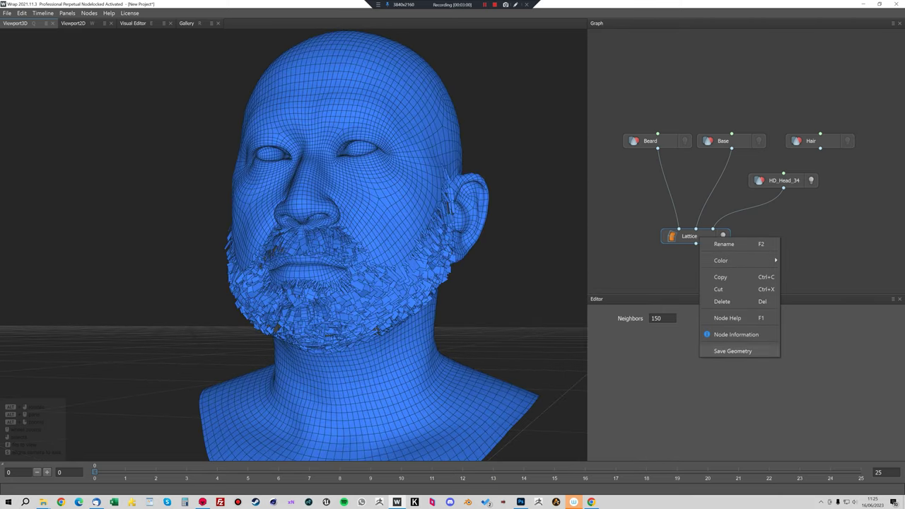
pyautogui.rightClick(687, 237)
pyautogui.click(720, 350)
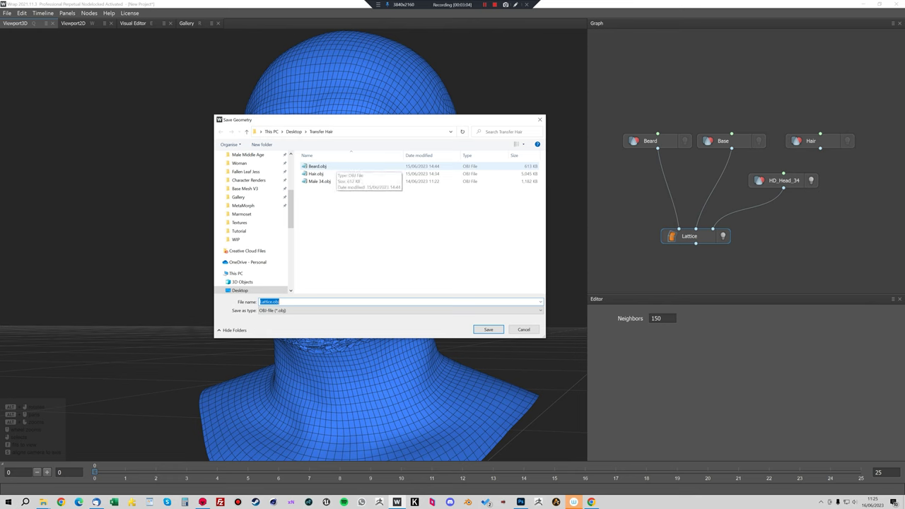
pyautogui.doubleClick(318, 166)
pyautogui.click(478, 268)
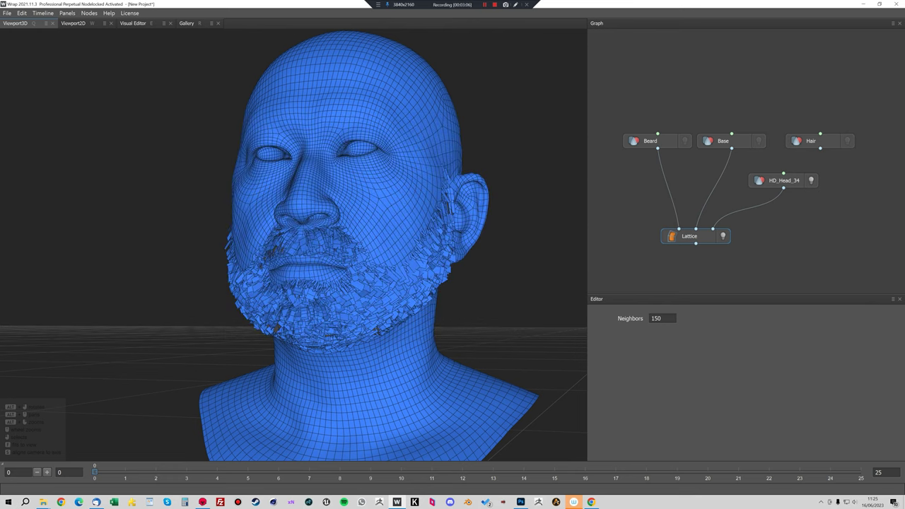
# Step: Connect Hair to the Lattice's first input in place of Beard and display the result on HD_Head_34
pyautogui.click(811, 140)
pyautogui.click(847, 141)
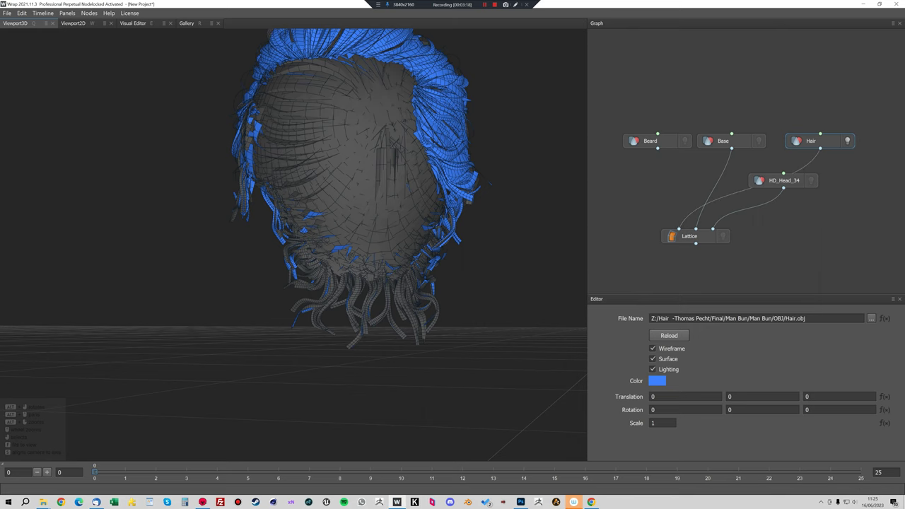
pyautogui.click(722, 236)
pyautogui.keyDown('alt'); pyautogui.moveTo(233, 212); pyautogui.dragTo(382, 255); pyautogui.keyUp('alt')
pyautogui.click(811, 181)
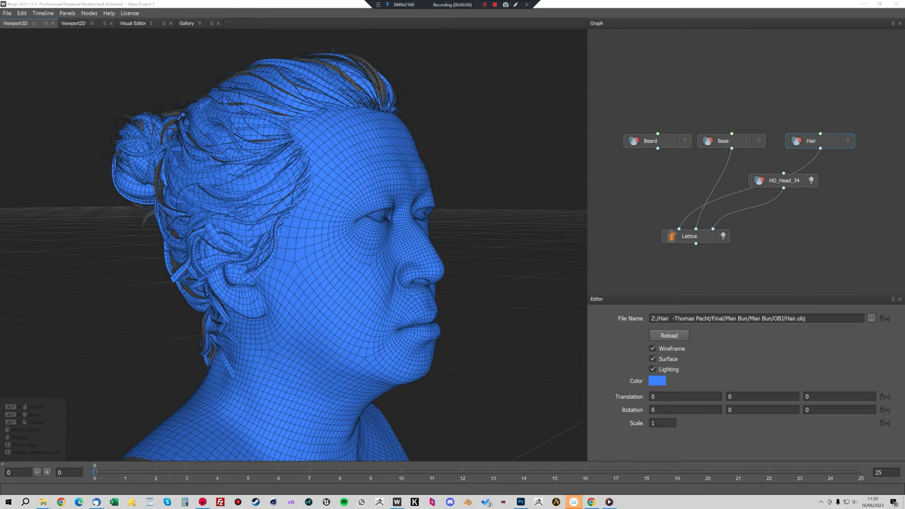
pyautogui.keyDown('alt'); pyautogui.moveTo(353, 247); pyautogui.dragTo(309, 281); pyautogui.keyUp('alt')
# Step: Save the Lattice's hair geometry over Hair.obj in the Transfer Hair folder
pyautogui.rightClick(690, 235)
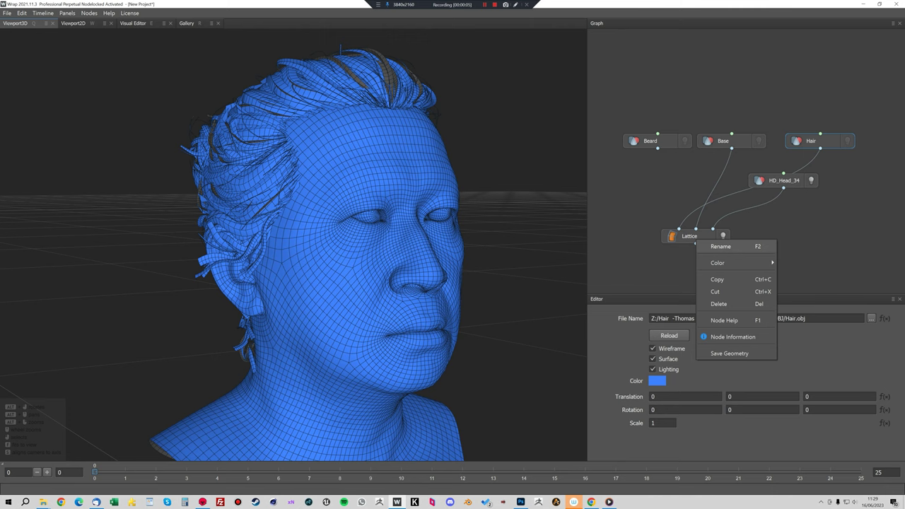
pyautogui.click(688, 236)
pyautogui.rightClick(687, 236)
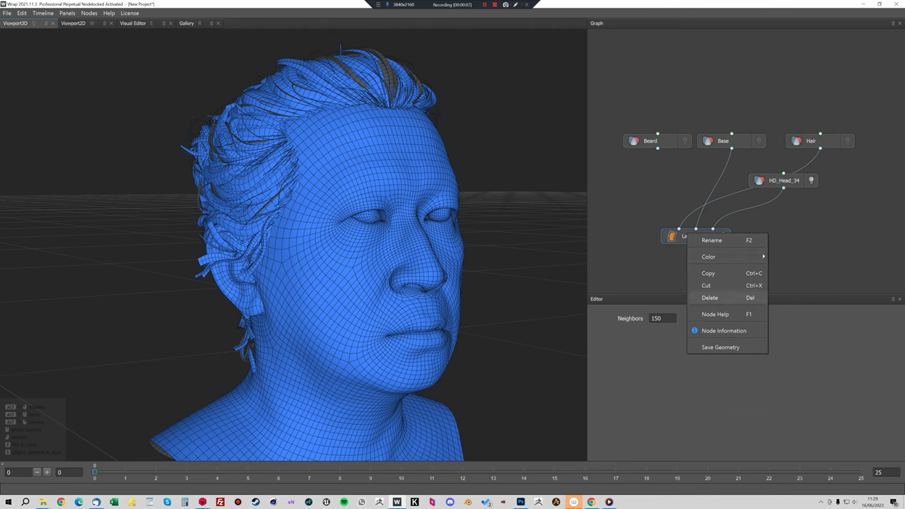
pyautogui.click(699, 236)
pyautogui.rightClick(699, 237)
pyautogui.click(733, 349)
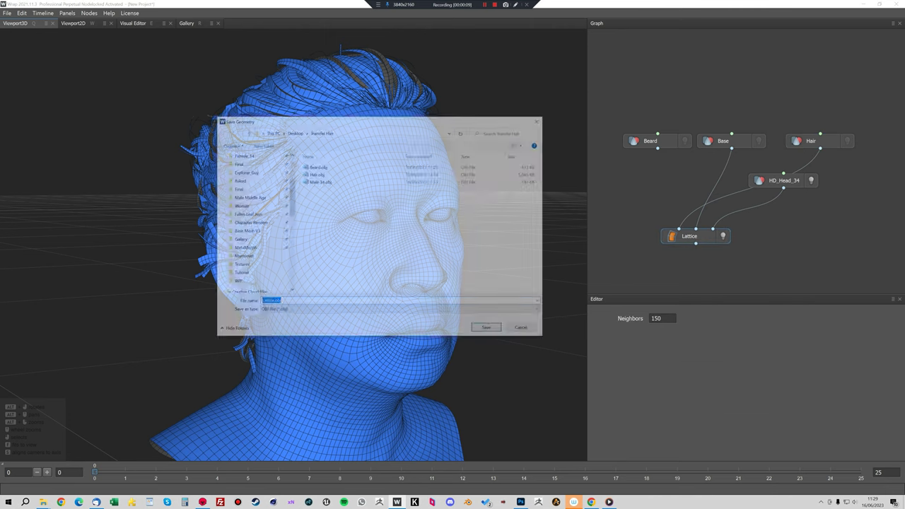
pyautogui.doubleClick(319, 173)
pyautogui.press('Return')
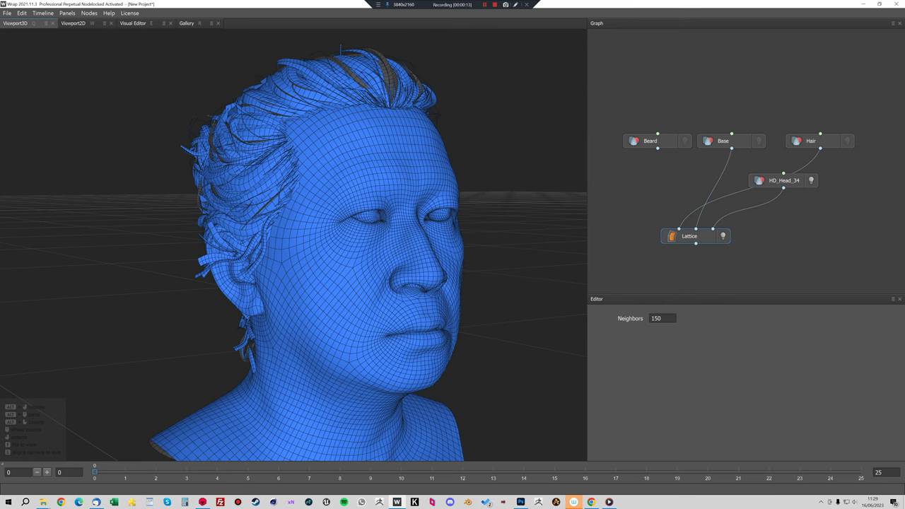
# Step: Switch to Marmoset Toolbag and open the scene in the Marmoset folder of Male 34
pyautogui.keyDown('alt'); pyautogui.moveTo(425, 282); pyautogui.dragTo(388, 254); pyautogui.keyUp('alt')
pyautogui.hotkey('alt', 'Tab')
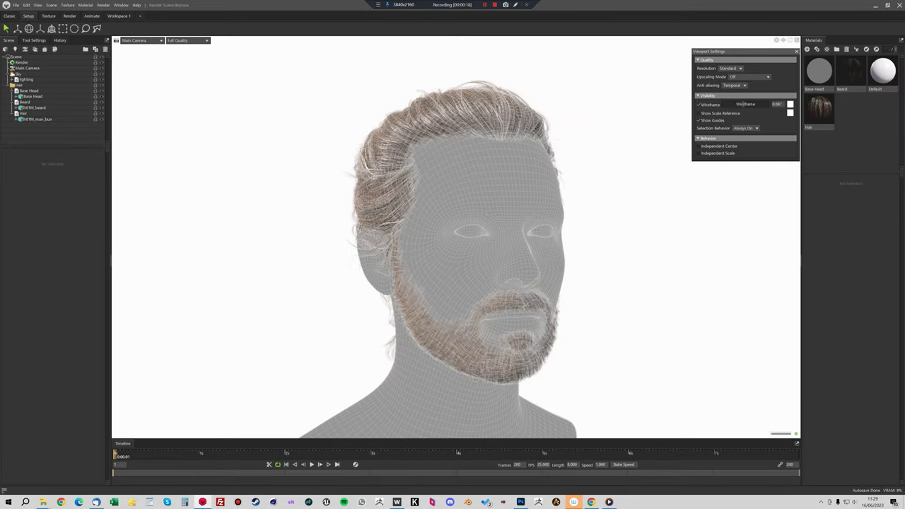
pyautogui.click(16, 5)
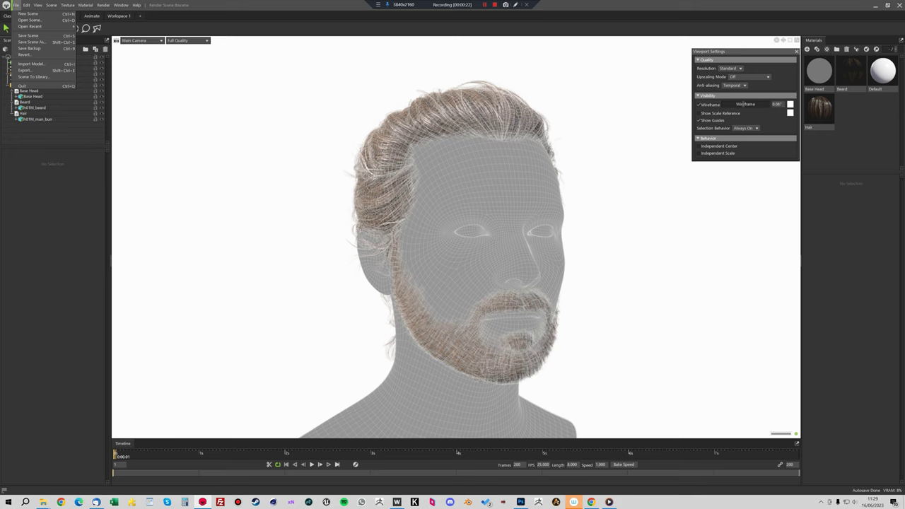
pyautogui.click(29, 20)
pyautogui.click(477, 277)
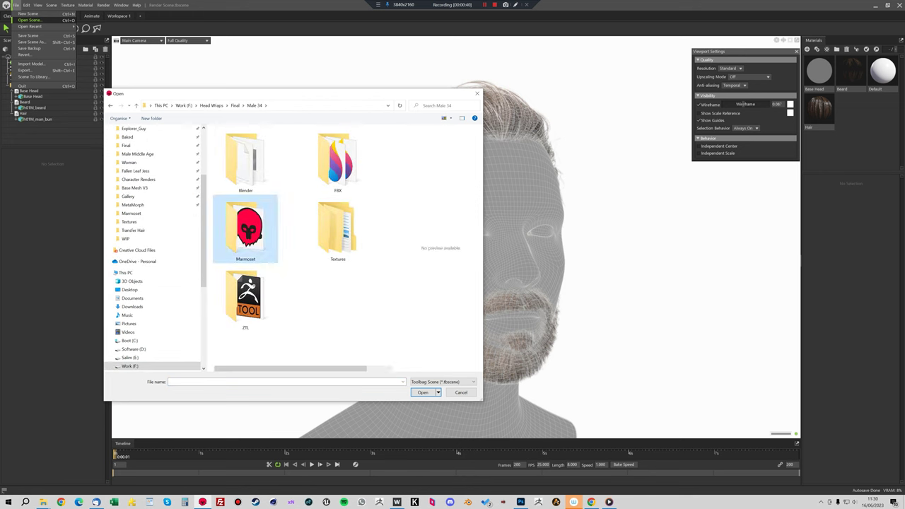
pyautogui.doubleClick(245, 229)
pyautogui.doubleClick(244, 140)
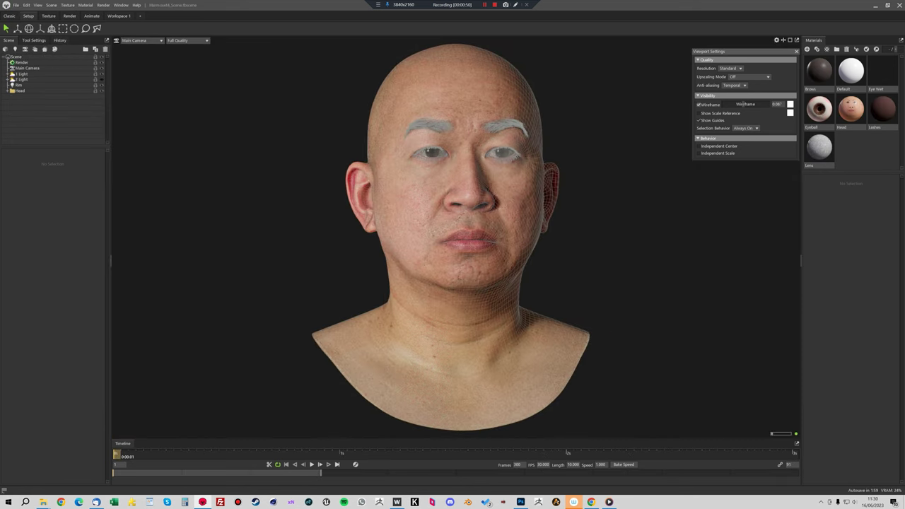
# Step: Turn off the viewport wireframe and look at the Male 34 head from a three-quarter angle
pyautogui.click(699, 105)
pyautogui.moveTo(452, 254); pyautogui.dragTo(513, 254)
pyautogui.moveTo(513, 254); pyautogui.dragTo(512, 297, button='middle')
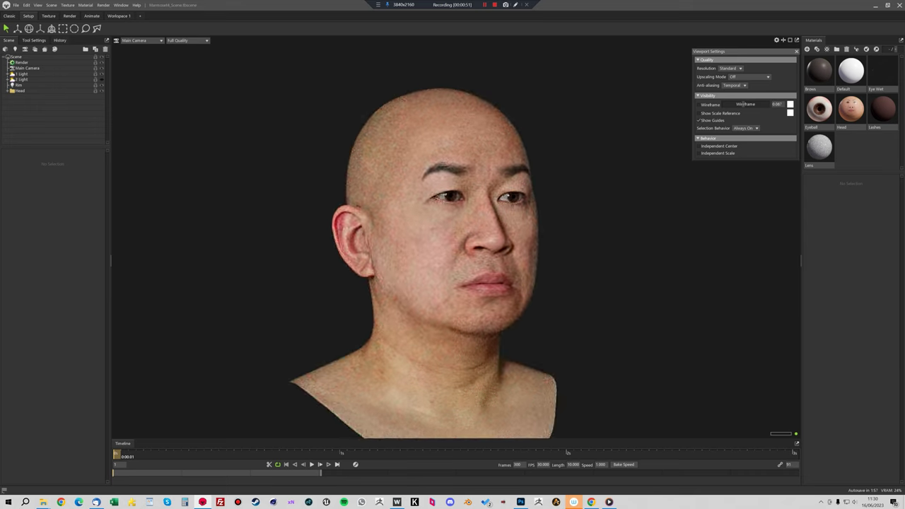
# Step: Import Hair.obj from the Desktop's Transfer Hair folder into the Male 34 scene
pyautogui.click(16, 5)
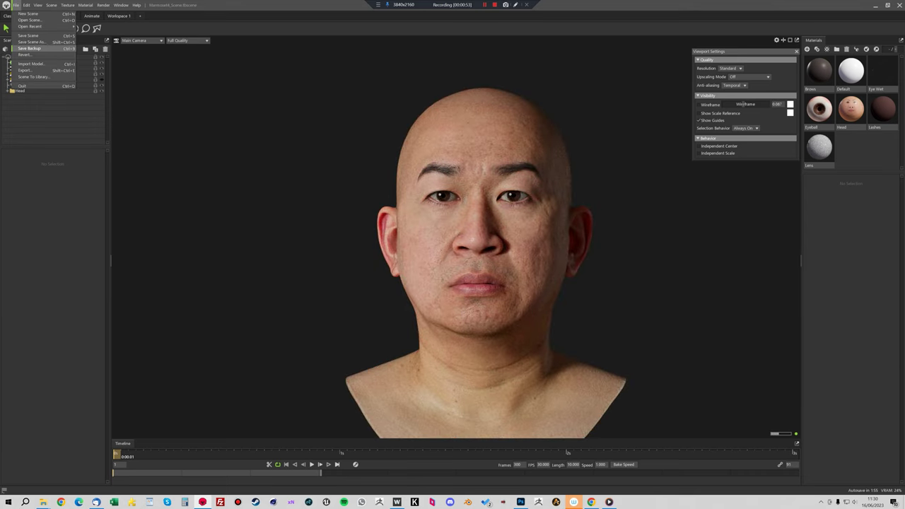
pyautogui.click(31, 64)
pyautogui.scroll(5, 152, 247)
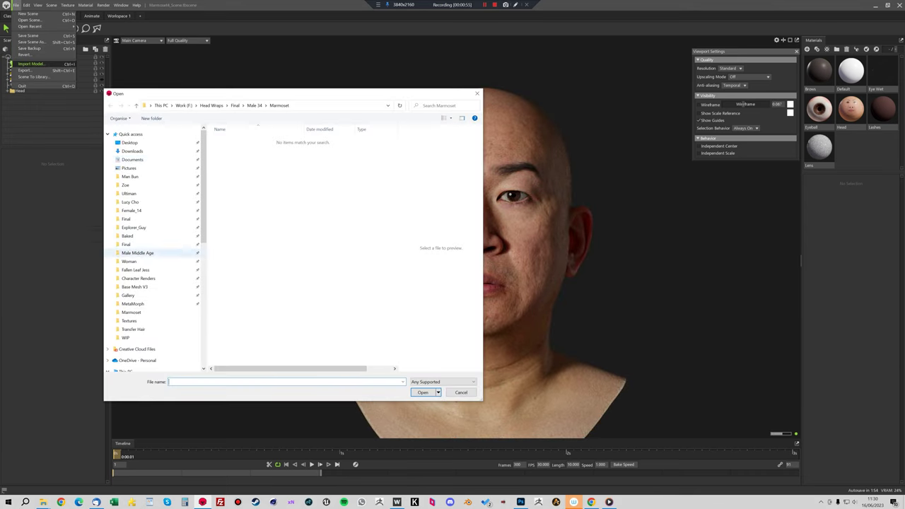
pyautogui.click(129, 142)
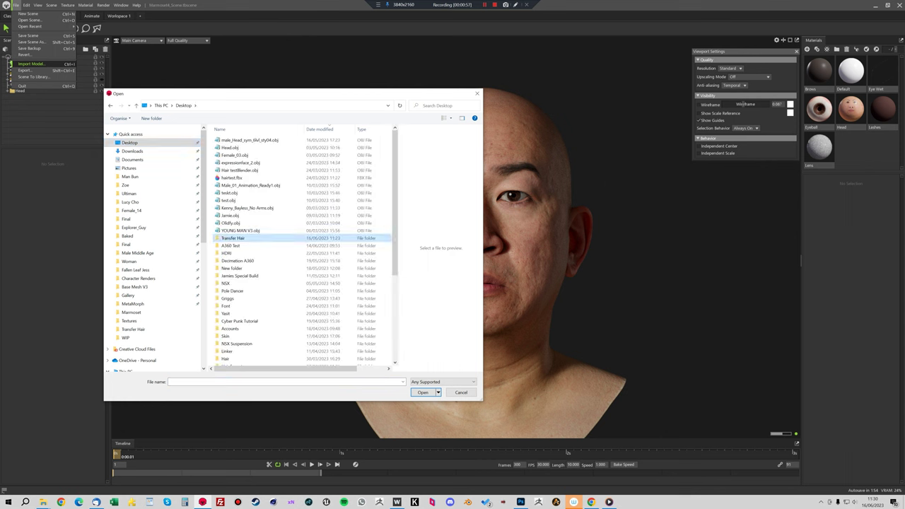
pyautogui.doubleClick(232, 238)
pyautogui.doubleClick(229, 147)
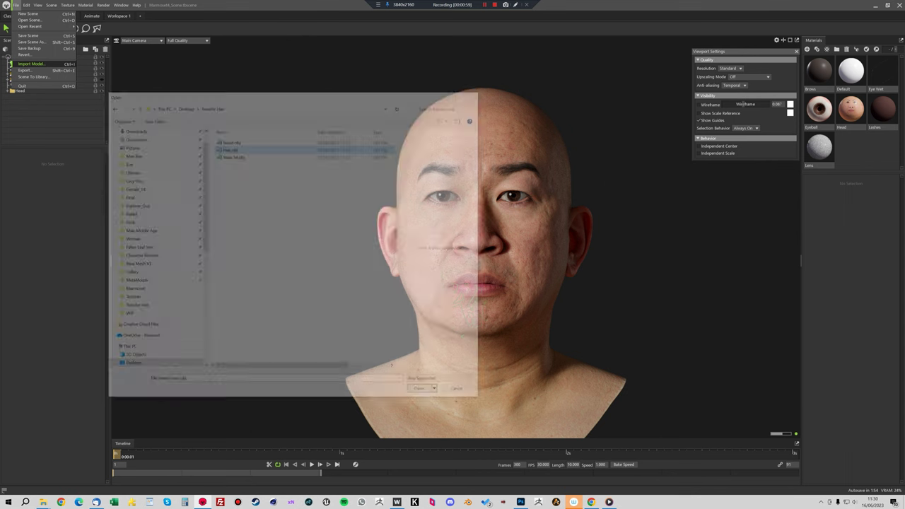
pyautogui.press('Escape')
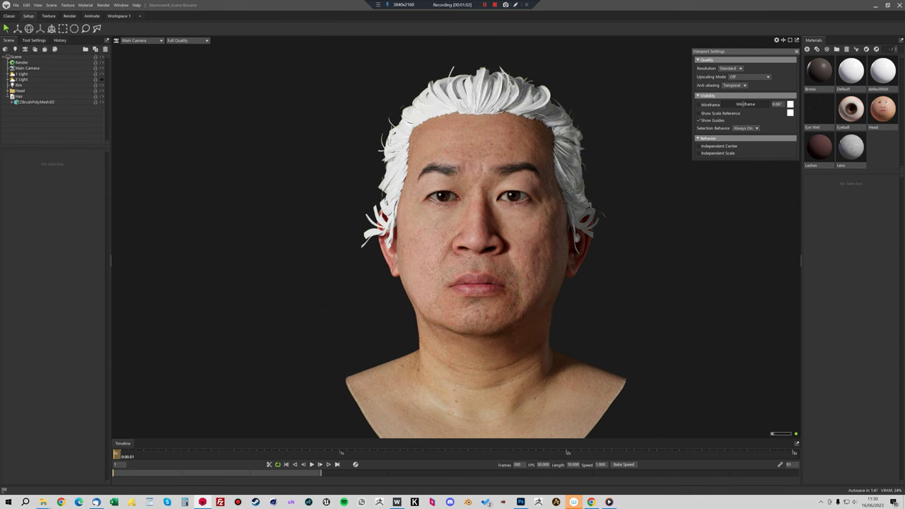
# Step: Import Beard.obj from the Desktop's Transfer Hair folder into the scene, deselect it and close the viewport settings
pyautogui.hotkey('ctrl', 'i')
pyautogui.doubleClick(228, 140)
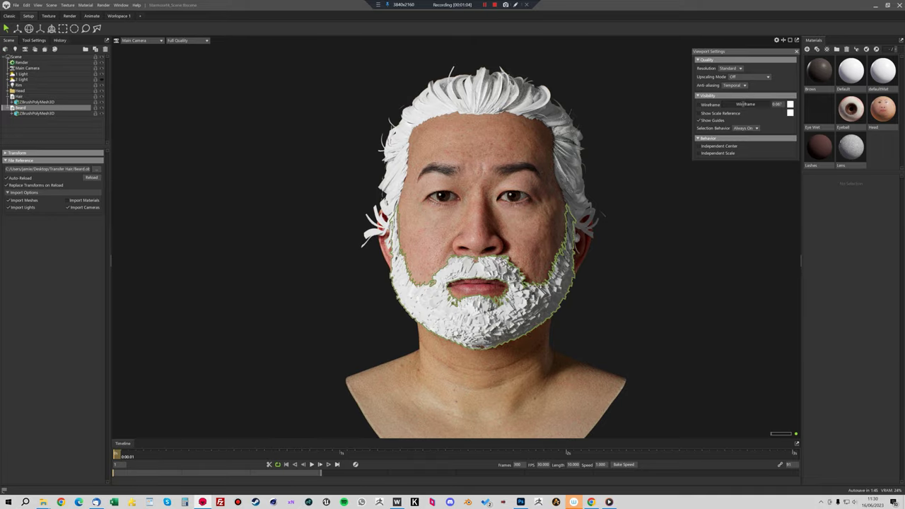
pyautogui.moveTo(318, 255); pyautogui.dragTo(361, 254)
pyautogui.press('Escape')
pyautogui.scroll(3, 456, 238)
pyautogui.scroll(-3, 456, 238)
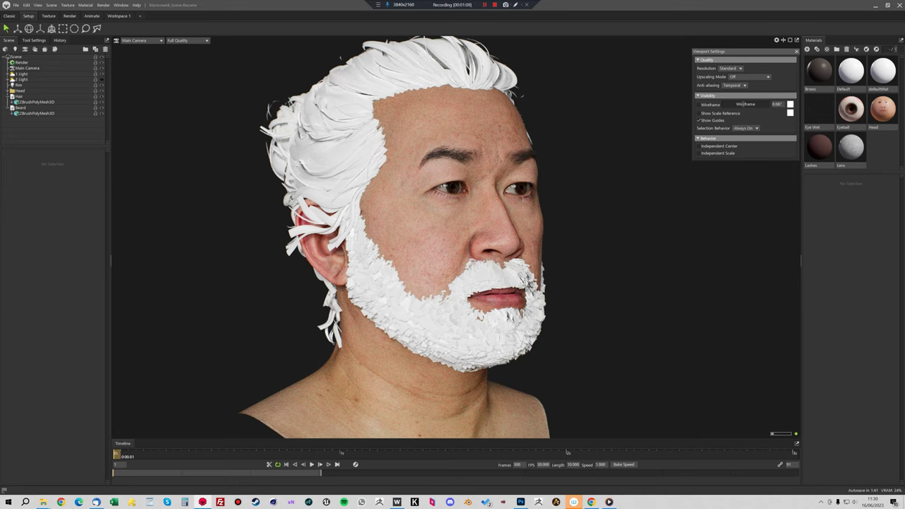
pyautogui.click(797, 51)
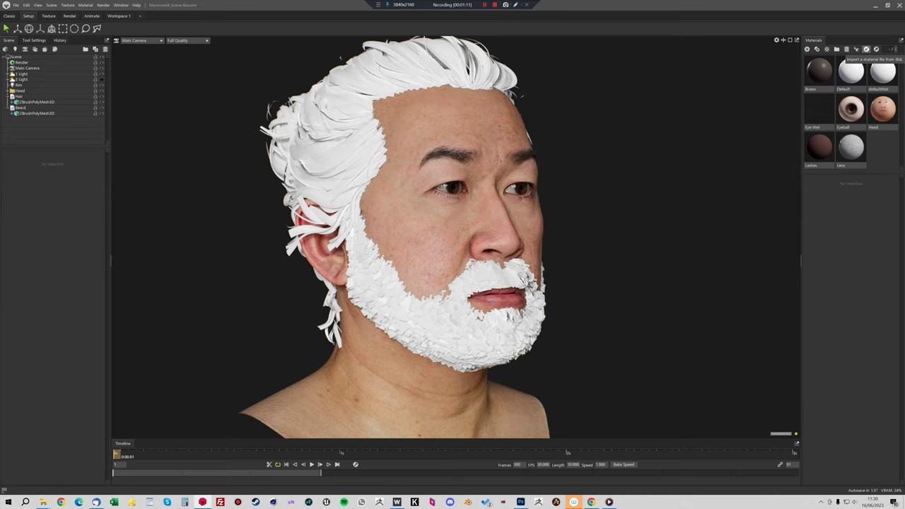
# Step: Import the Beard.tbmat and Hair.tbmat materials from the Man Bun's Marmoset folder
pyautogui.click(867, 49)
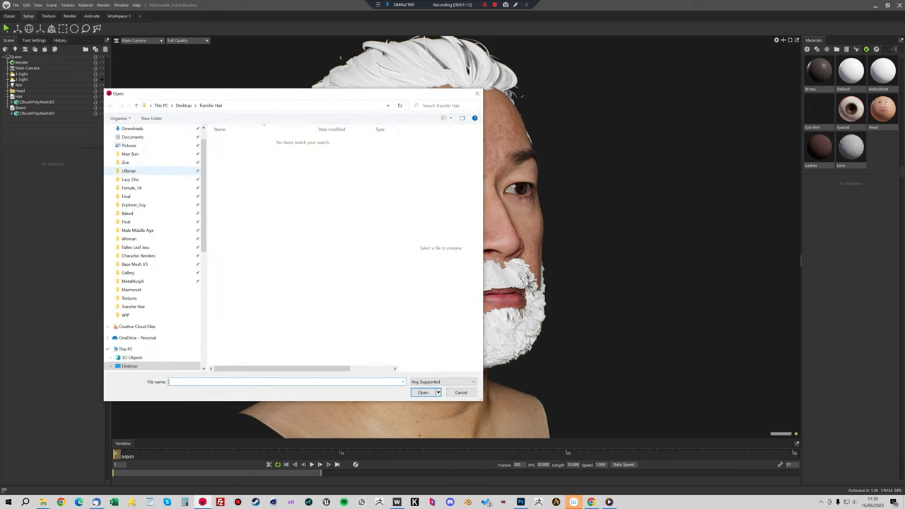
pyautogui.click(130, 176)
pyautogui.doubleClick(231, 153)
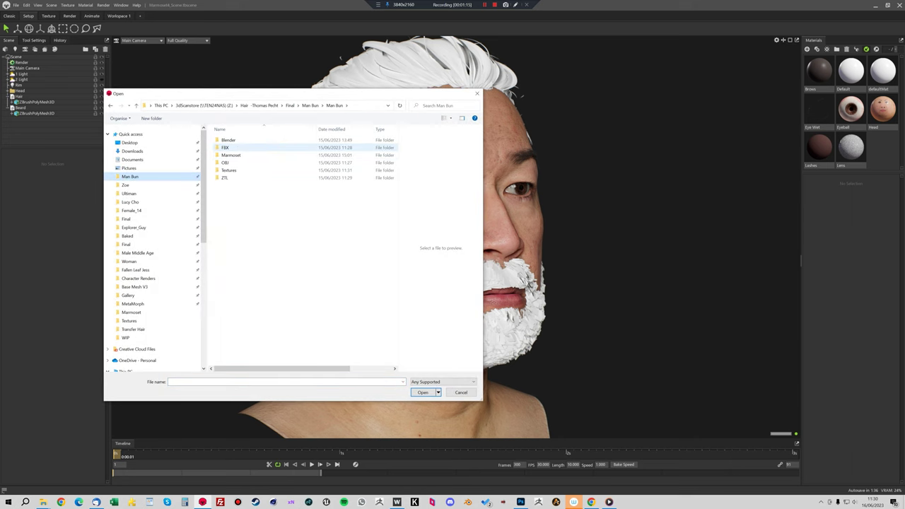
pyautogui.doubleClick(230, 155)
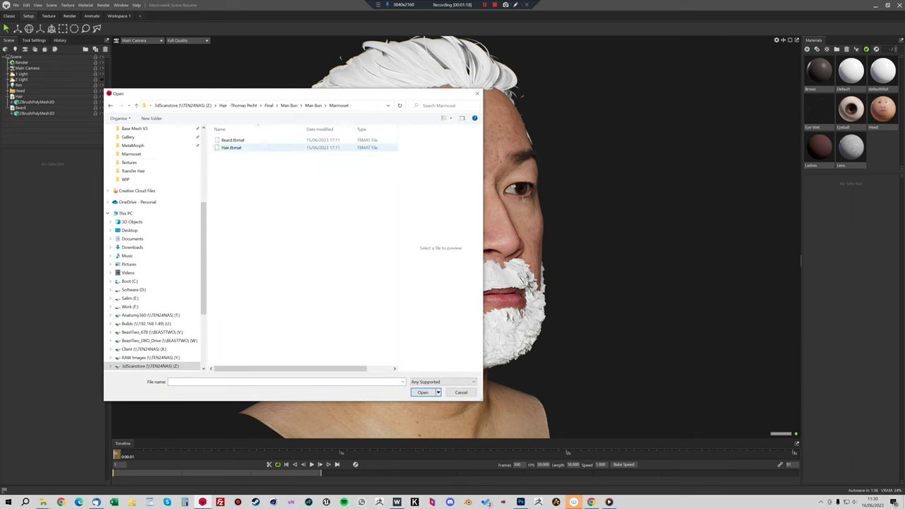
pyautogui.click(233, 140)
pyautogui.keyDown('ctrl'); pyautogui.click(231, 148); pyautogui.keyUp('ctrl')
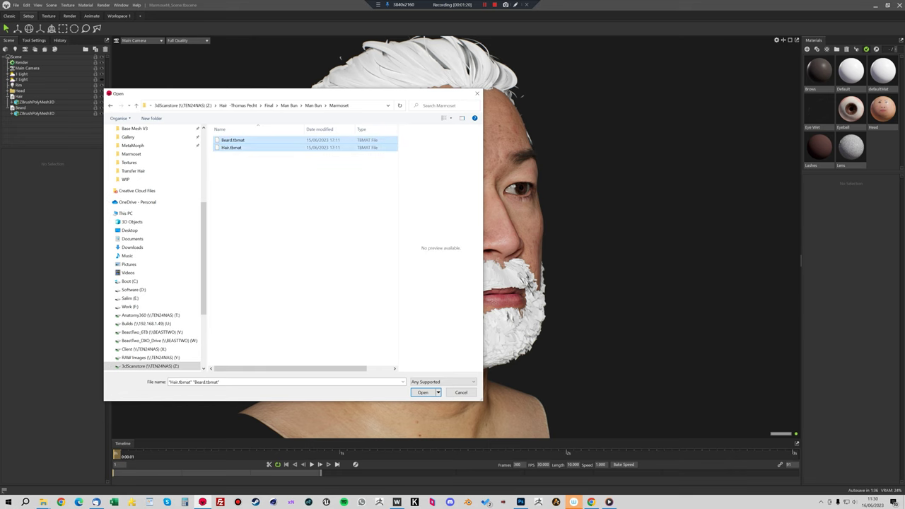
pyautogui.press('Return')
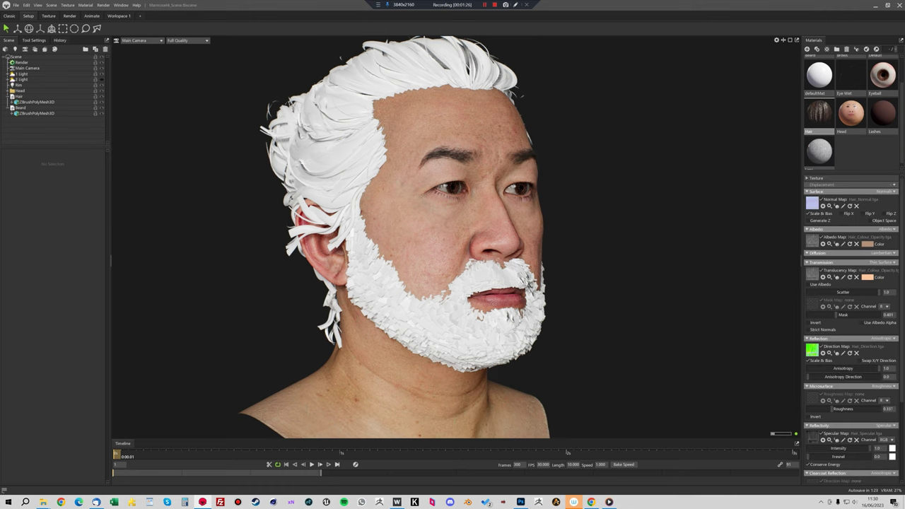
# Step: Apply the Hair material to the man bun mesh and the Beard material to the beard mesh
pyautogui.moveTo(819, 146); pyautogui.dragTo(437, 79)
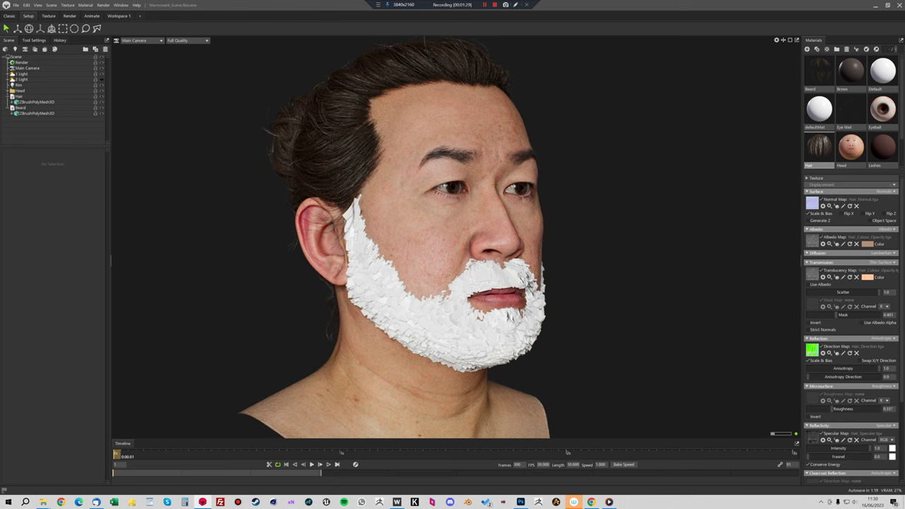
pyautogui.moveTo(821, 71); pyautogui.dragTo(485, 283)
pyautogui.keyDown('alt'); pyautogui.moveTo(485, 283); pyautogui.dragTo(580, 325, button='middle'); pyautogui.keyUp('alt')
pyautogui.keyDown('alt'); pyautogui.moveTo(580, 326); pyautogui.dragTo(481, 318); pyautogui.keyUp('alt')
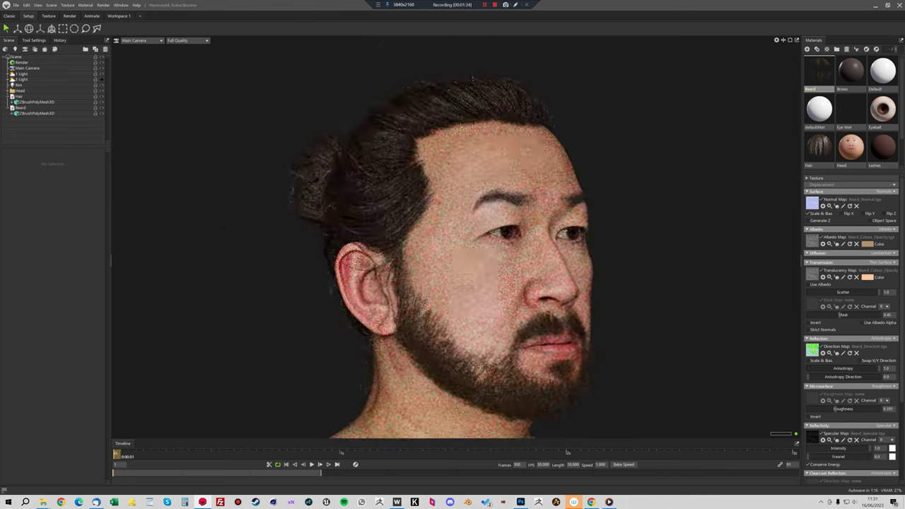
# Step: Examine the textured hair and beard up close at the temple, from both sides and from the front
pyautogui.scroll(5, 456, 237)
pyautogui.keyDown('alt'); pyautogui.moveTo(456, 236); pyautogui.dragTo(689, 403, button='middle'); pyautogui.keyUp('alt')
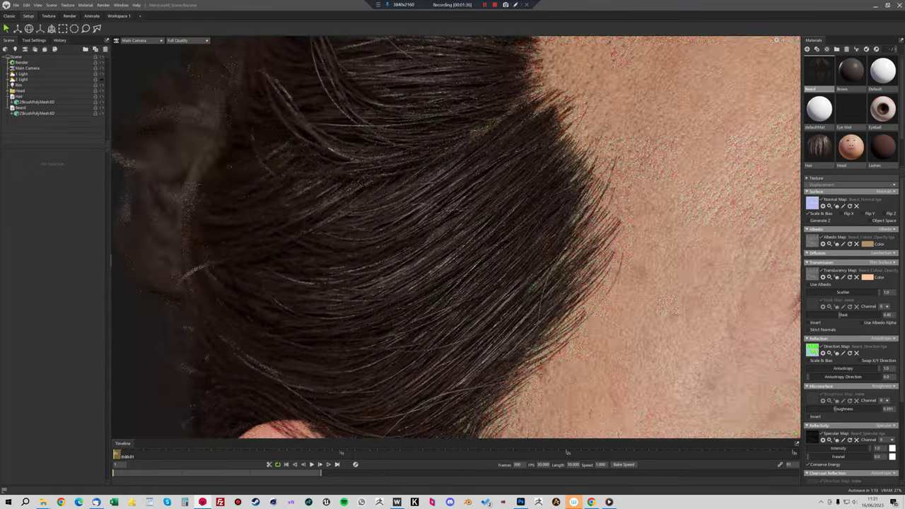
pyautogui.keyDown('alt'); pyautogui.moveTo(689, 403); pyautogui.dragTo(548, 396); pyautogui.keyUp('alt')
pyautogui.scroll(-5, 456, 237)
pyautogui.keyDown('alt'); pyautogui.moveTo(548, 318); pyautogui.dragTo(315, 315); pyautogui.keyUp('alt')
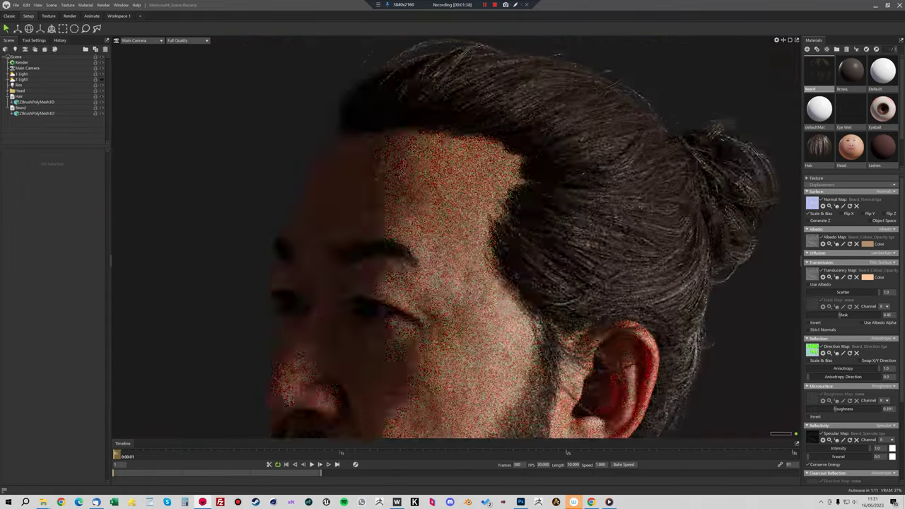
pyautogui.scroll(1, 456, 236)
pyautogui.keyDown('alt'); pyautogui.moveTo(456, 283); pyautogui.dragTo(315, 283); pyautogui.keyUp('alt')
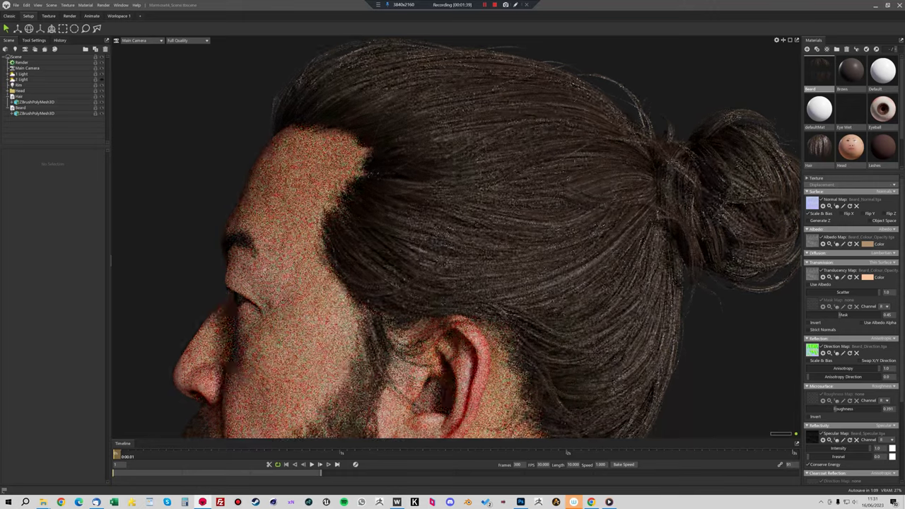
pyautogui.moveTo(456, 283)
pyautogui.keyDown('shift'); pyautogui.mouseDown()
pyautogui.moveTo(385, 283)
pyautogui.moveTo(456, 283)
pyautogui.mouseUp(); pyautogui.keyUp('shift')
pyautogui.keyDown('alt'); pyautogui.moveTo(314, 283); pyautogui.dragTo(456, 283); pyautogui.keyUp('alt')
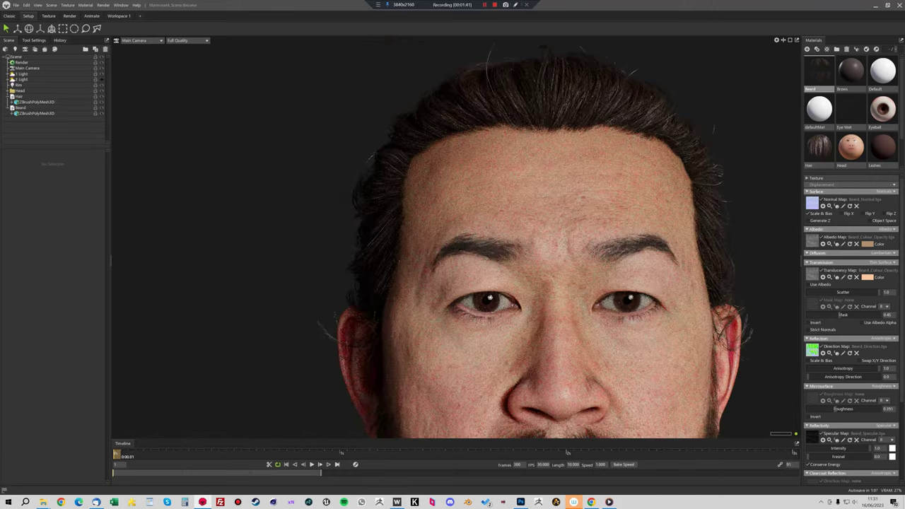
pyautogui.scroll(-3, 456, 239)
pyautogui.keyDown('alt'); pyautogui.moveTo(456, 283); pyautogui.dragTo(442, 201, button='middle'); pyautogui.keyUp('alt')
pyautogui.keyDown('alt'); pyautogui.moveTo(456, 283); pyautogui.dragTo(519, 283); pyautogui.keyUp('alt')
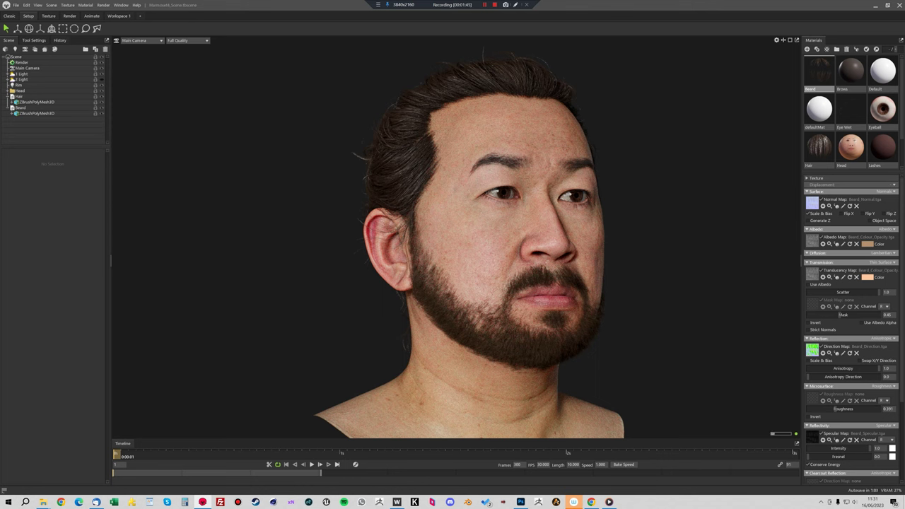
pyautogui.keyDown('alt'); pyautogui.moveTo(520, 283); pyautogui.dragTo(566, 283); pyautogui.keyUp('alt')
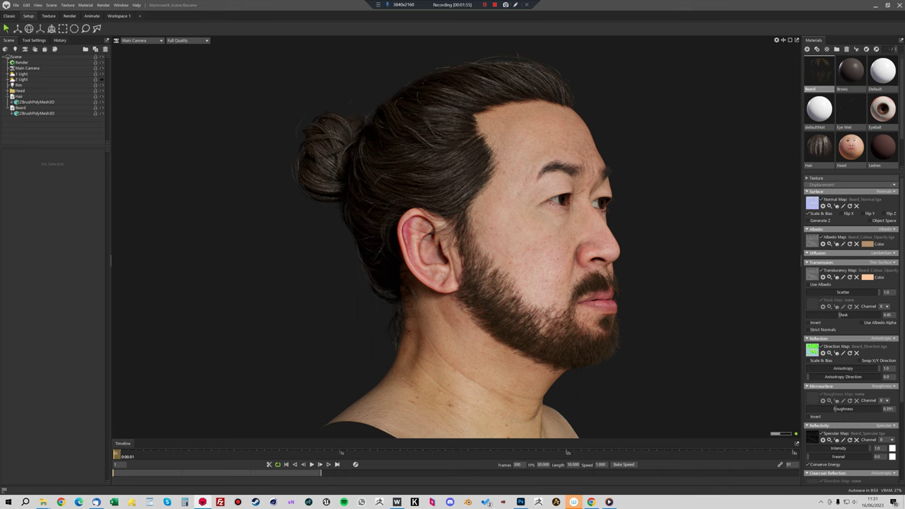
# Step: Inspect the hairline and temples from several angles while rotating the scene lighting around the head
pyautogui.keyDown('alt'); pyautogui.moveTo(566, 283); pyautogui.dragTo(339, 283); pyautogui.keyUp('alt')
pyautogui.keyDown('shift'); pyautogui.moveTo(452, 283); pyautogui.dragTo(452, 354); pyautogui.keyUp('shift')
pyautogui.scroll(5, 455, 236)
pyautogui.scroll(-3, 456, 237)
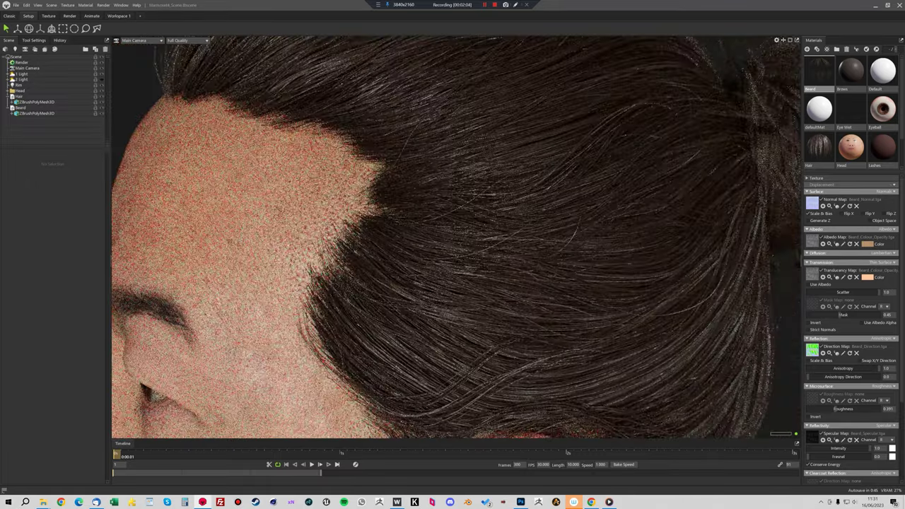
pyautogui.keyDown('alt'); pyautogui.moveTo(452, 283); pyautogui.dragTo(669, 292); pyautogui.keyUp('alt')
pyautogui.scroll(-3, 455, 237)
pyautogui.keyDown('shift'); pyautogui.moveTo(452, 283); pyautogui.dragTo(537, 283); pyautogui.keyUp('shift')
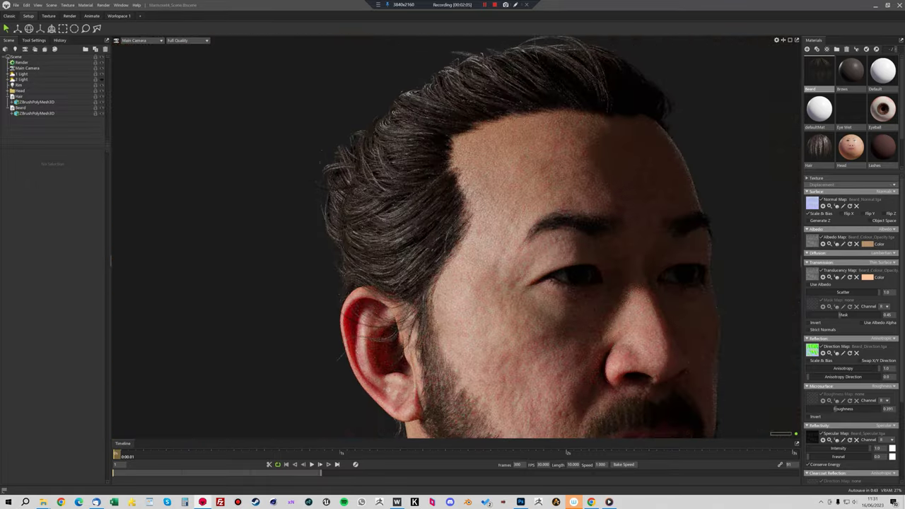
pyautogui.keyDown('alt'); pyautogui.moveTo(453, 283); pyautogui.dragTo(552, 283); pyautogui.keyUp('alt')
pyautogui.scroll(3, 456, 237)
pyautogui.keyDown('alt'); pyautogui.moveTo(452, 283); pyautogui.dragTo(265, 309, button='middle'); pyautogui.keyUp('alt')
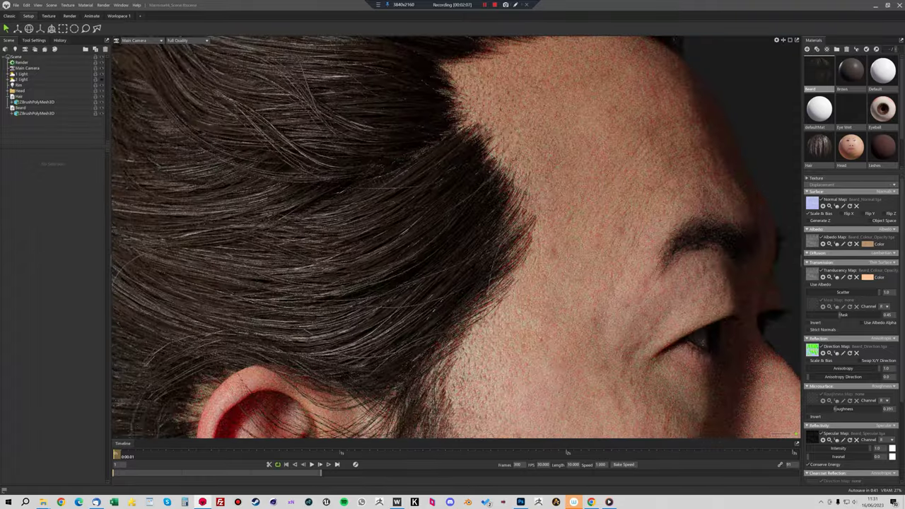
pyautogui.keyDown('shift'); pyautogui.moveTo(452, 283); pyautogui.dragTo(509, 283); pyautogui.keyUp('shift')
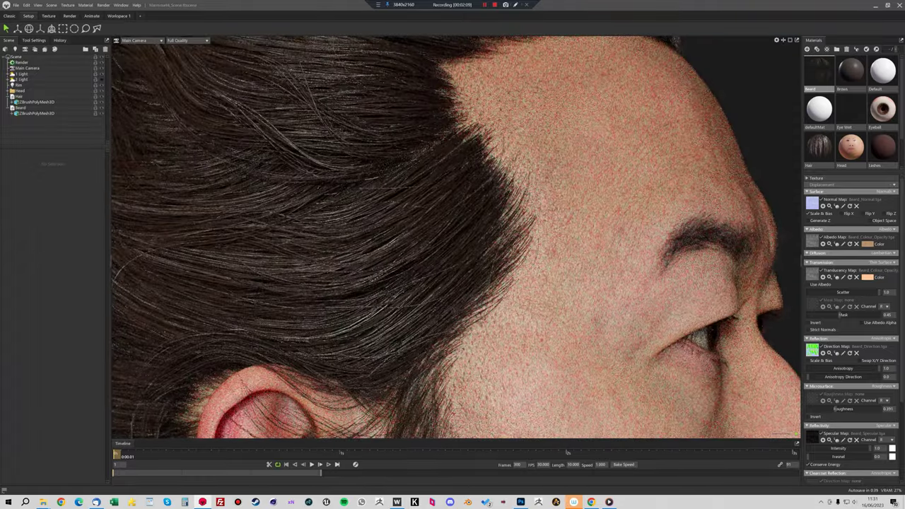
pyautogui.scroll(-3, 455, 237)
pyautogui.keyDown('alt'); pyautogui.moveTo(538, 282); pyautogui.dragTo(368, 283); pyautogui.keyUp('alt')
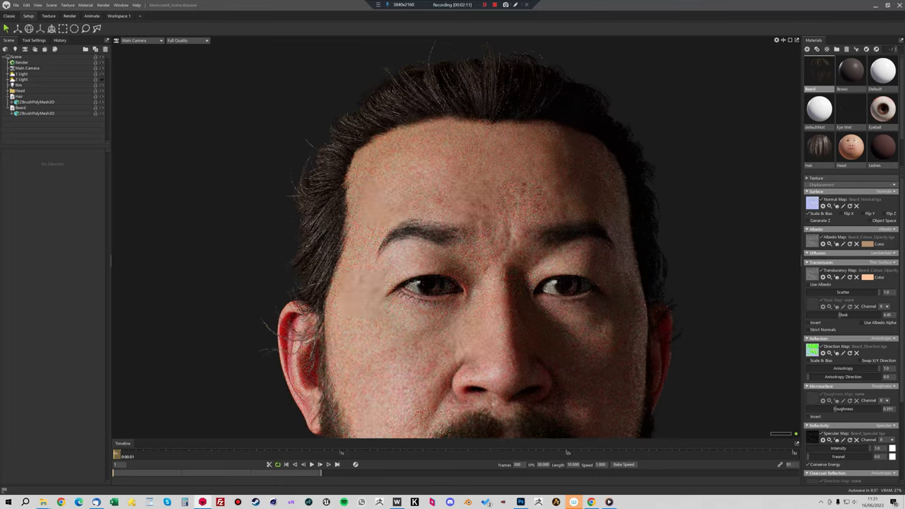
pyautogui.keyDown('alt'); pyautogui.moveTo(452, 283); pyautogui.dragTo(452, 347, button='middle'); pyautogui.keyUp('alt')
pyautogui.keyDown('alt'); pyautogui.moveTo(453, 283); pyautogui.dragTo(537, 276); pyautogui.keyUp('alt')
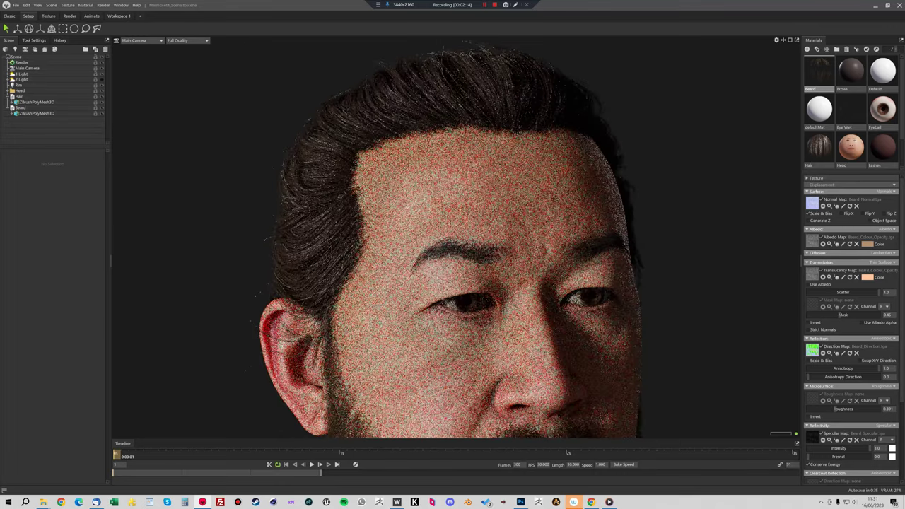